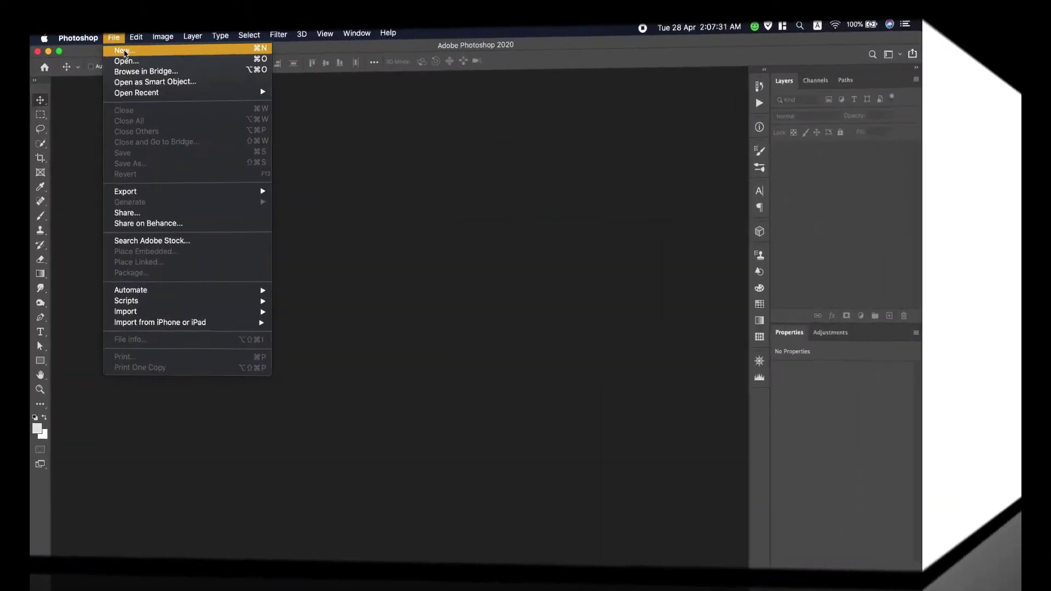
Create a new white document 1920 × 1080 px at 72 ppi
click(150, 103)
click(524, 185)
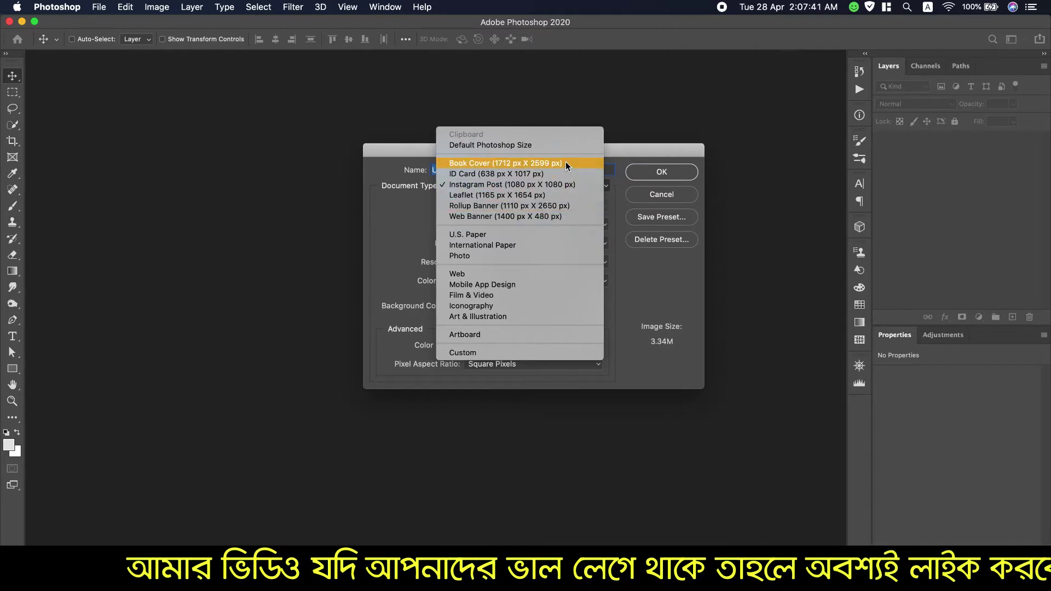
click(490, 228)
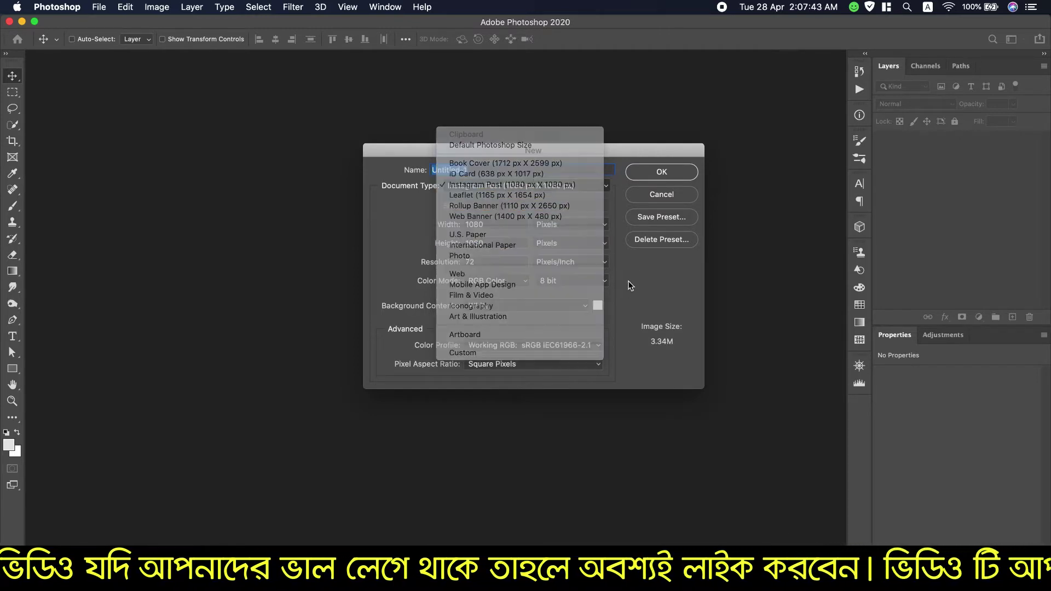
drag(490, 229, 415, 225)
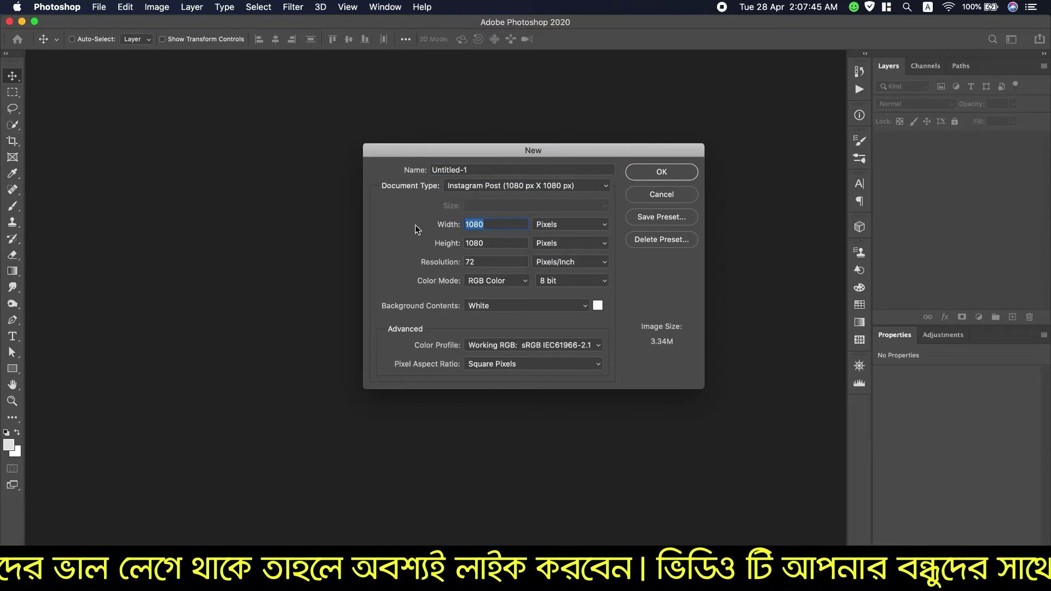
text(192)
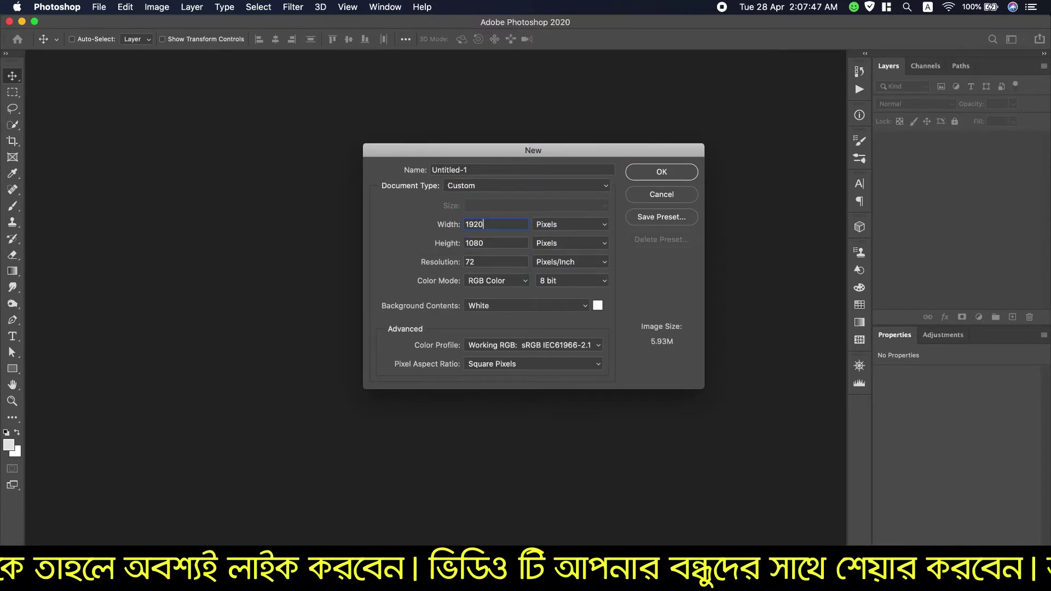
key(Tab)
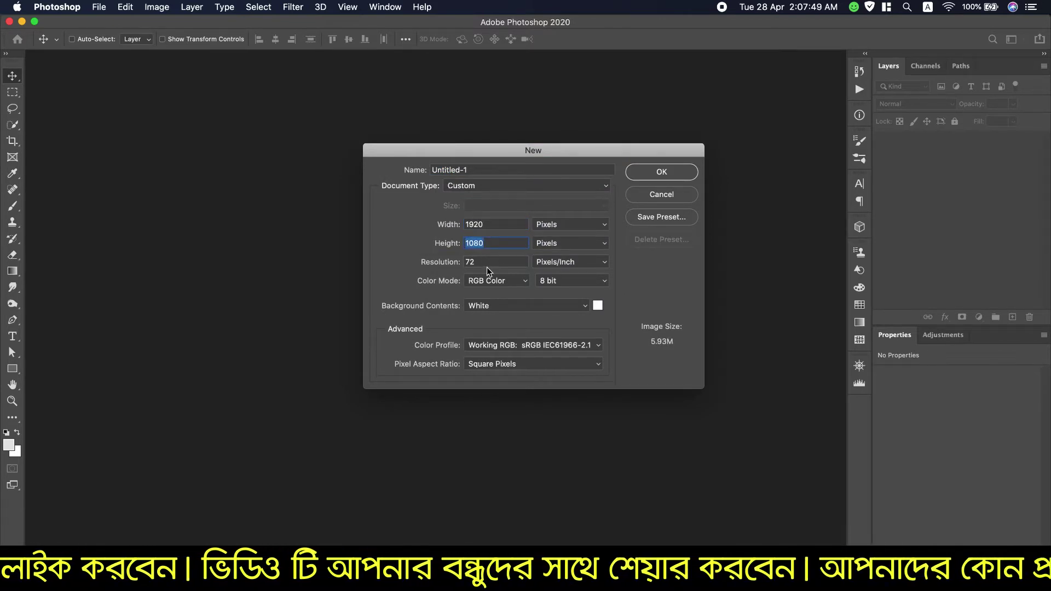
click(487, 265)
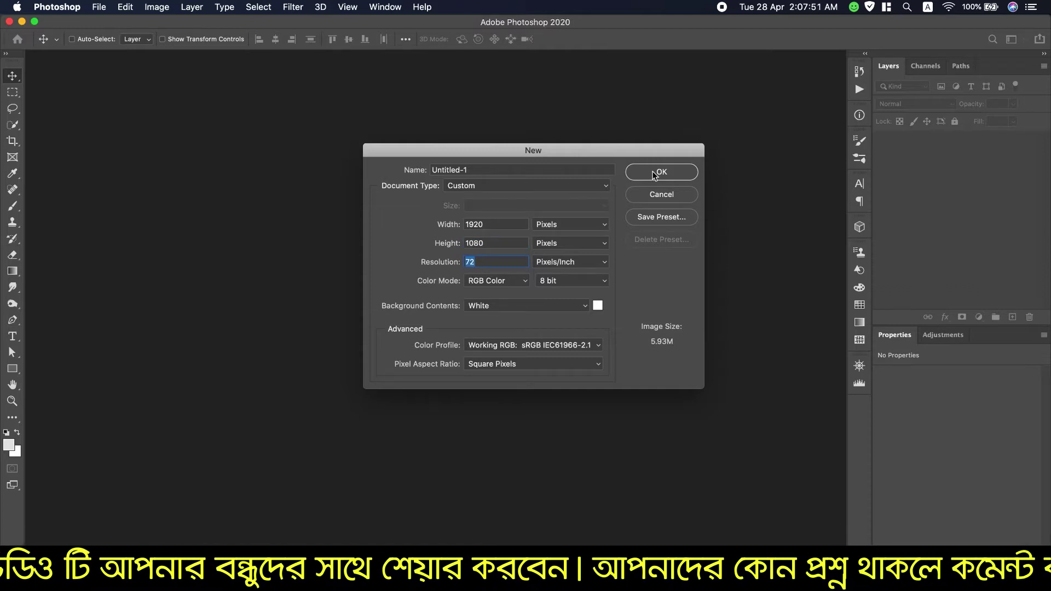
key(Return)
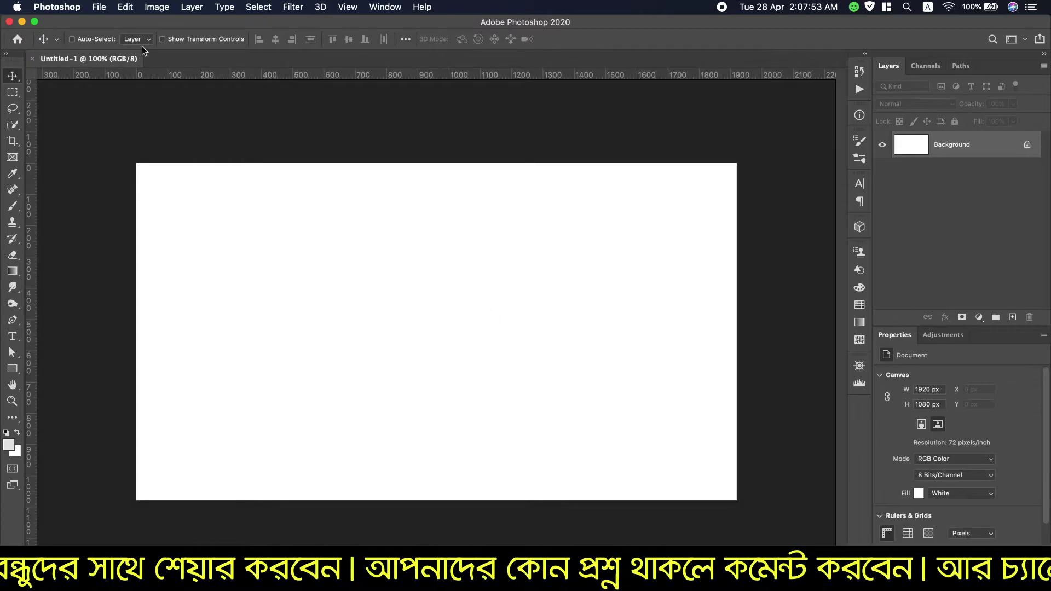
Place the eye photo JPG into the document as an embedded image
click(98, 7)
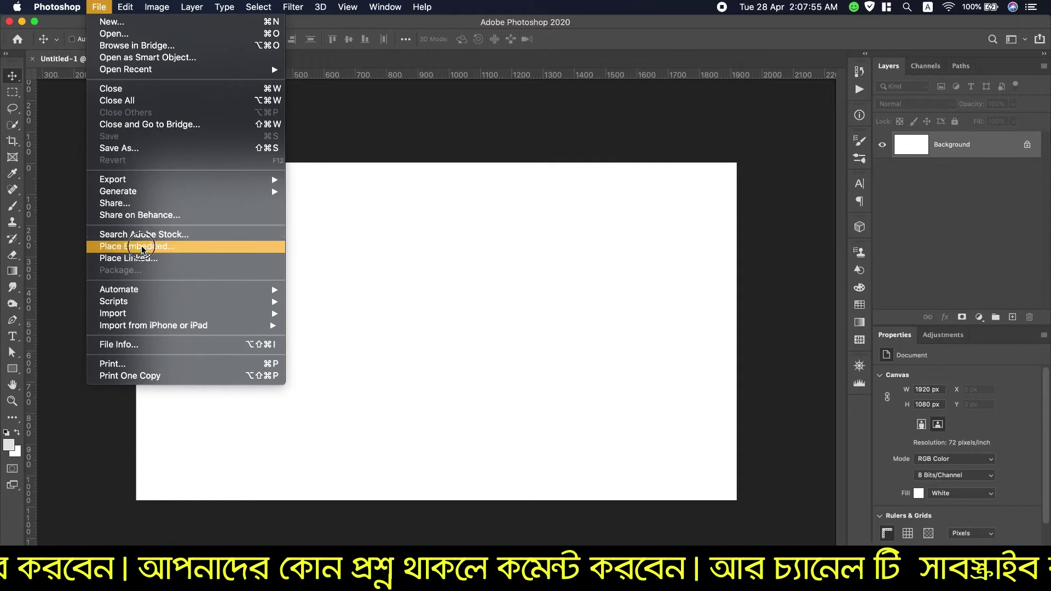
click(137, 246)
double_click(384, 198)
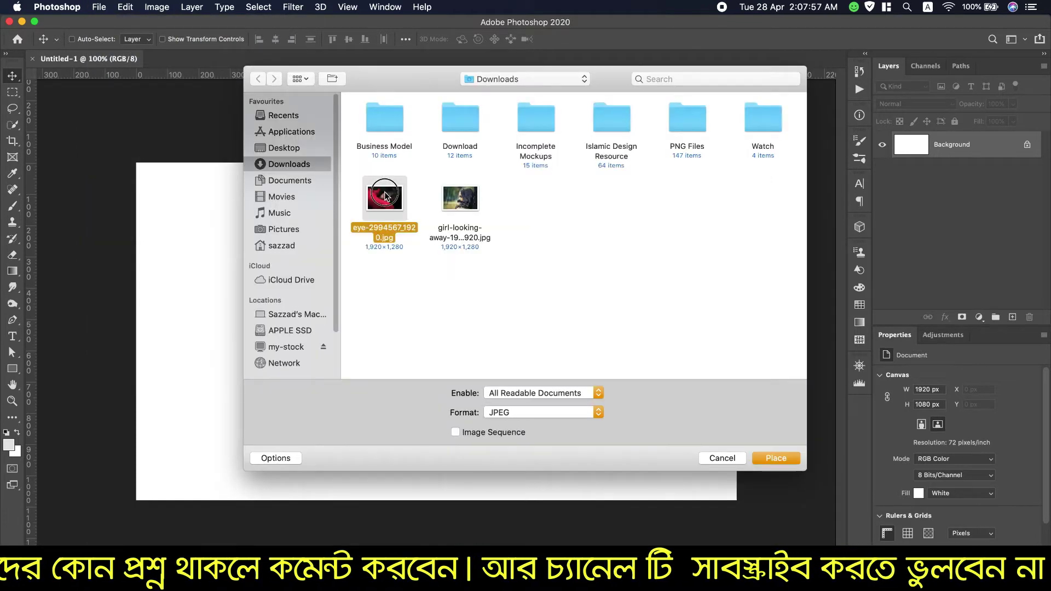
Scale and position the eye photo to fill the whole canvas, then commit
mouse_move(419, 326)
mouse_down()
mouse_move(193, 185)
mouse_move(192, 198)
mouse_up()
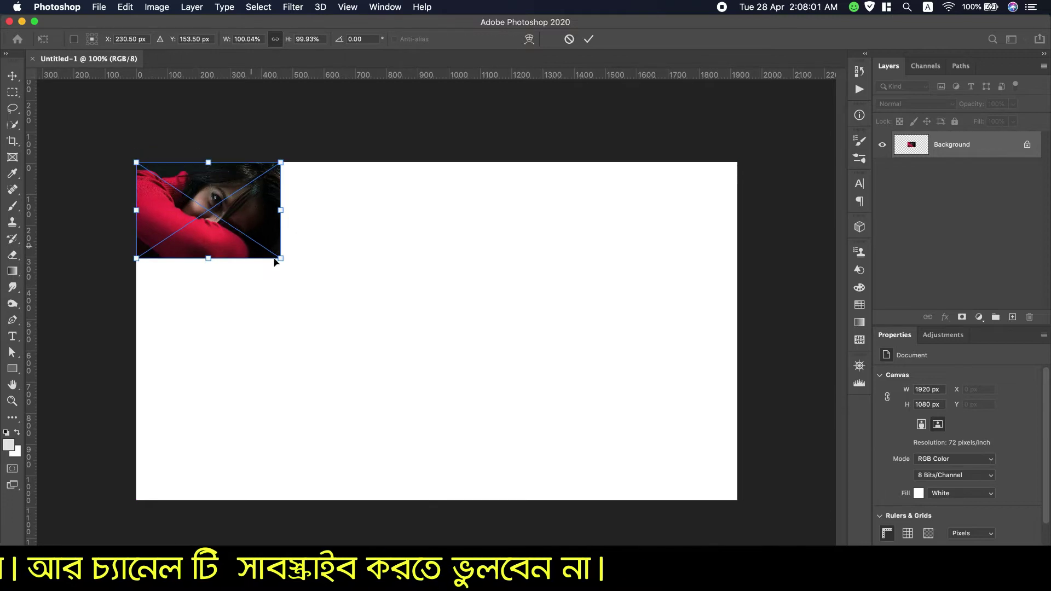
drag(280, 260, 824, 536)
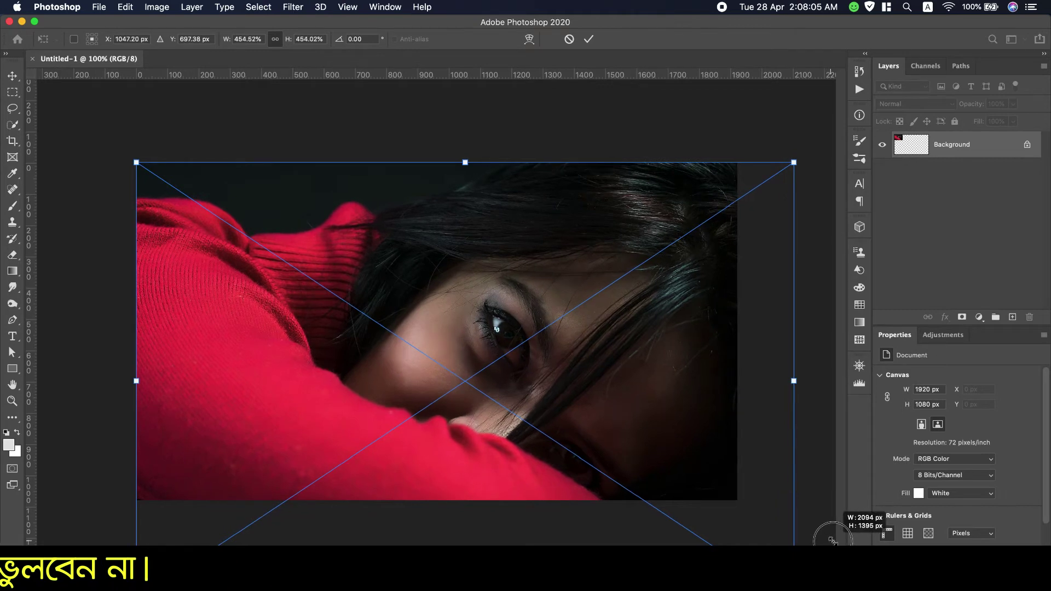
drag(823, 537, 835, 542)
drag(624, 371, 573, 301)
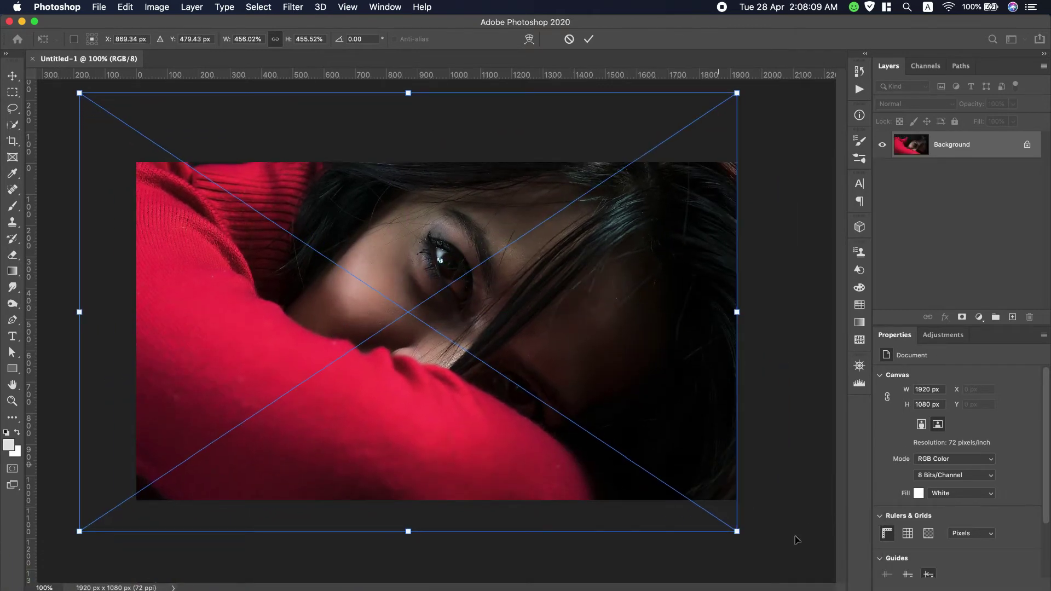
drag(739, 533, 845, 580)
mouse_move(664, 375)
mouse_down()
mouse_move(692, 416)
mouse_move(721, 422)
mouse_move(721, 404)
mouse_up()
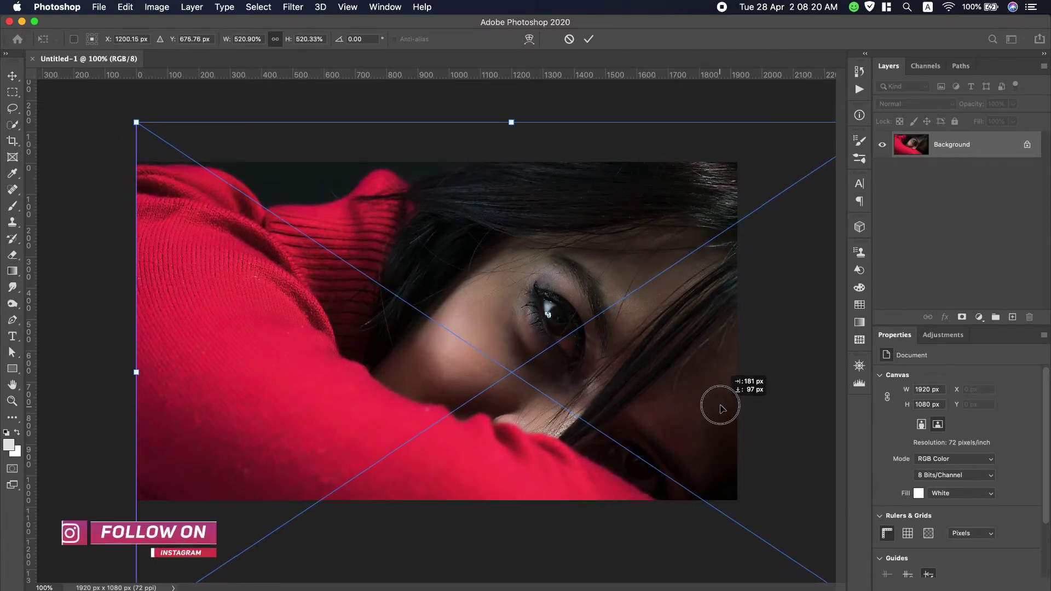
click(589, 39)
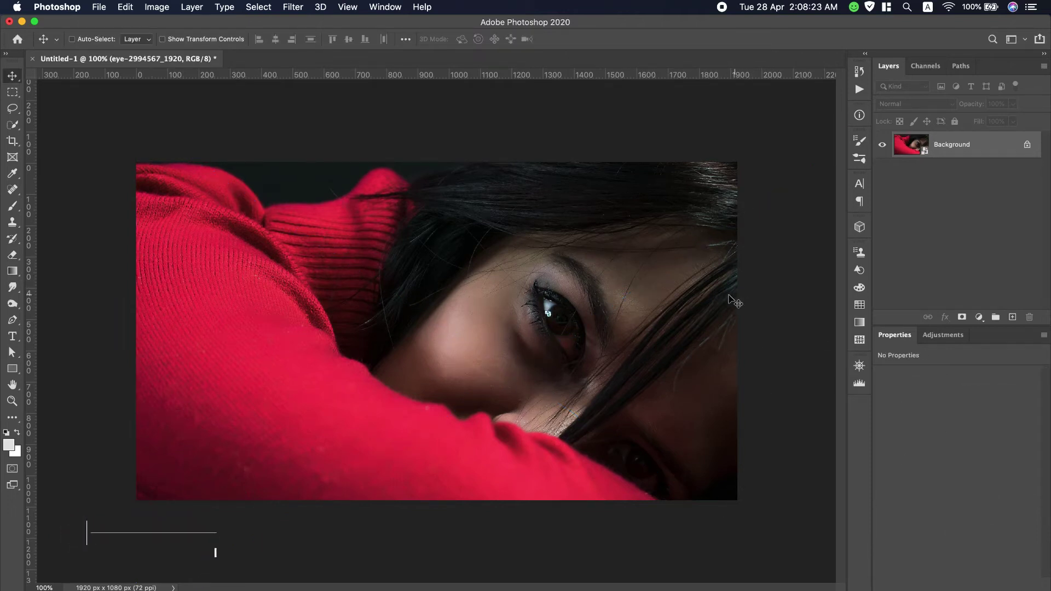
Add a new layer filled with a left-to-right white-to-black gradient
click(1013, 318)
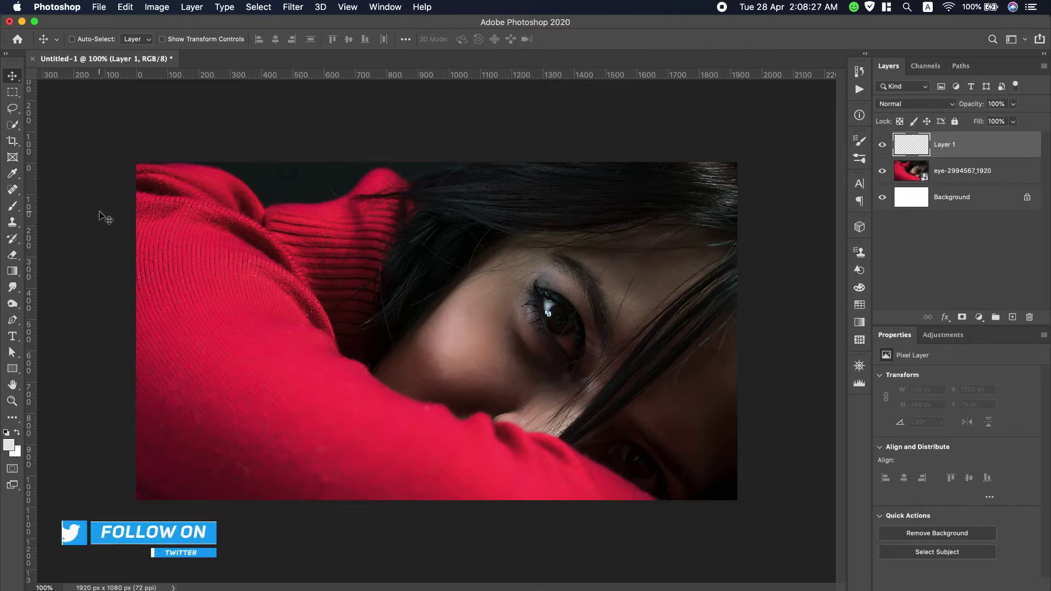
click(13, 269)
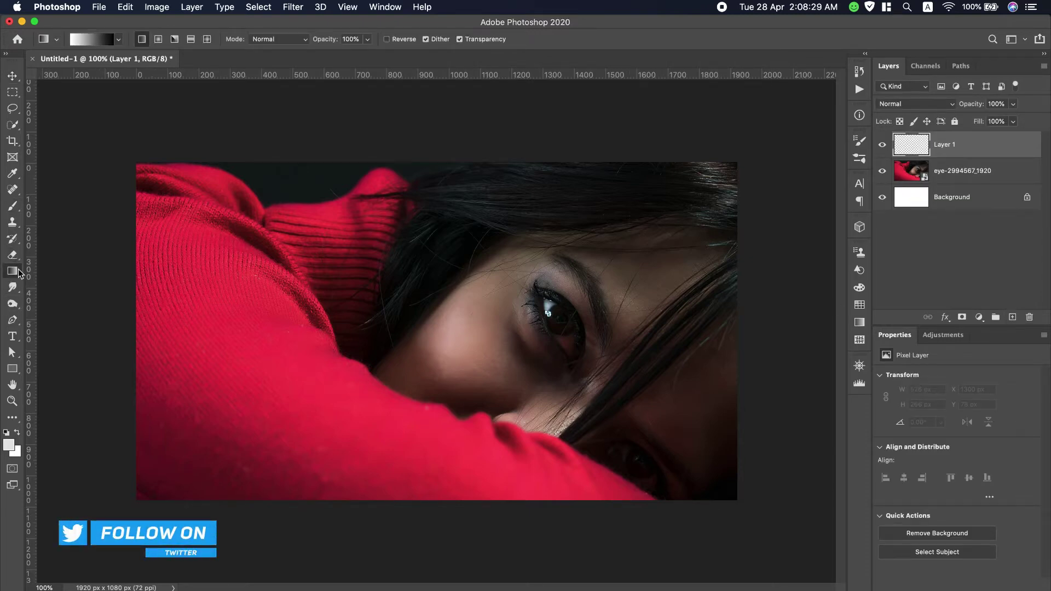
click(119, 40)
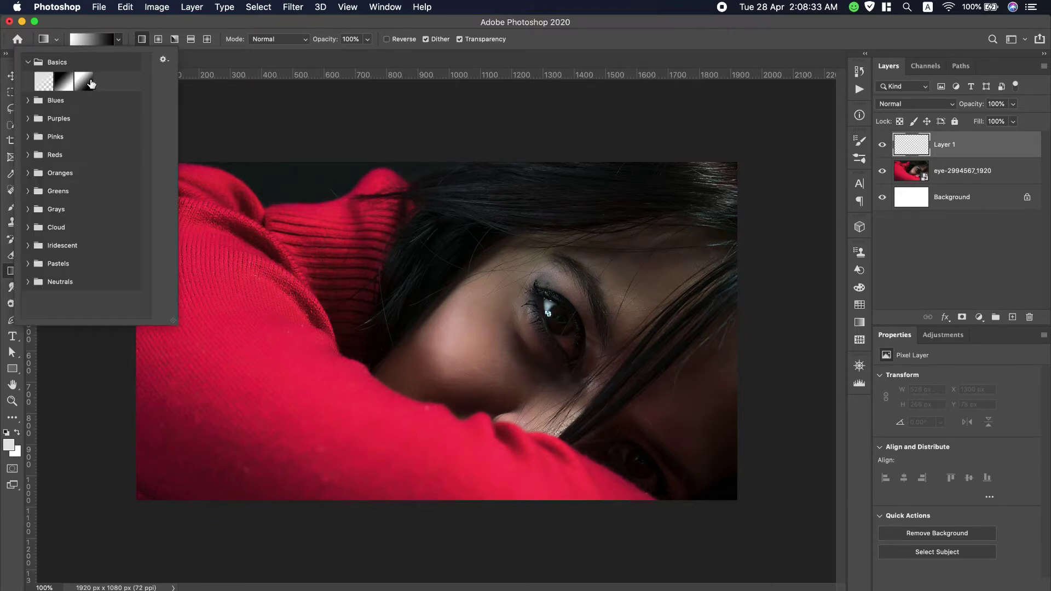
key(Escape)
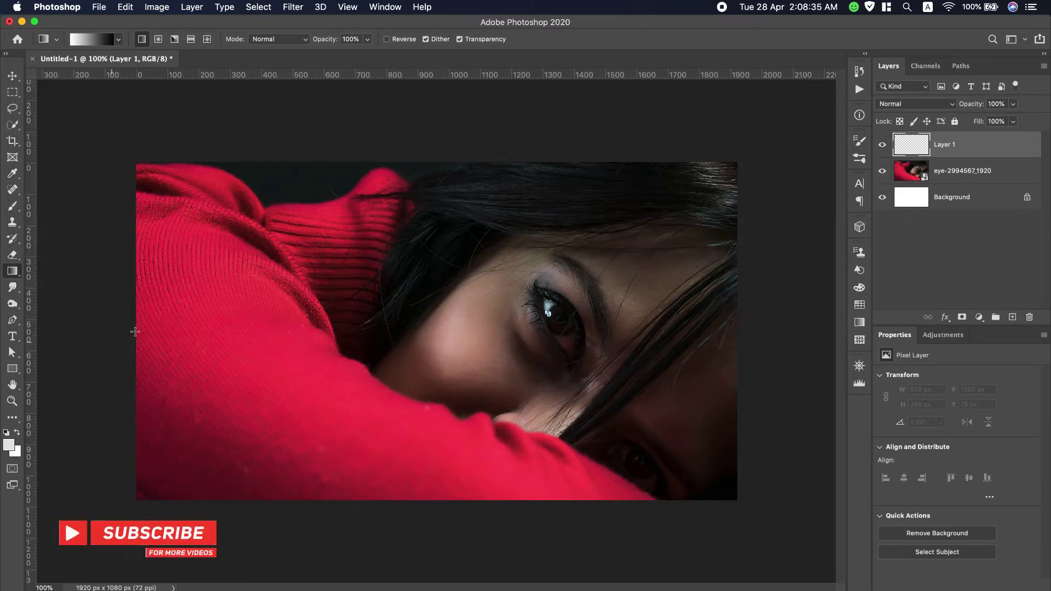
drag(133, 327, 558, 345)
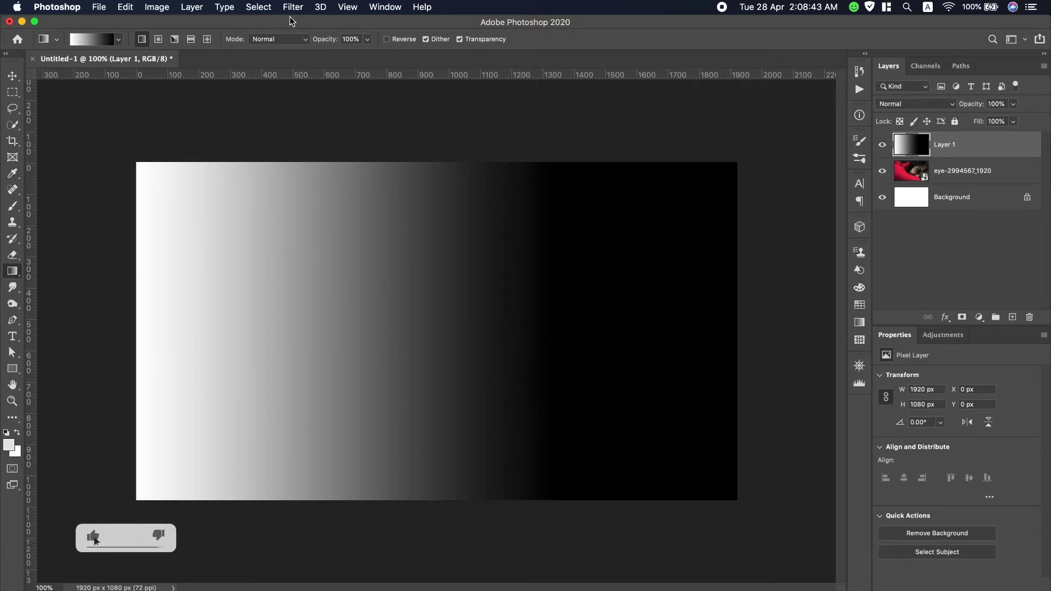
click(293, 7)
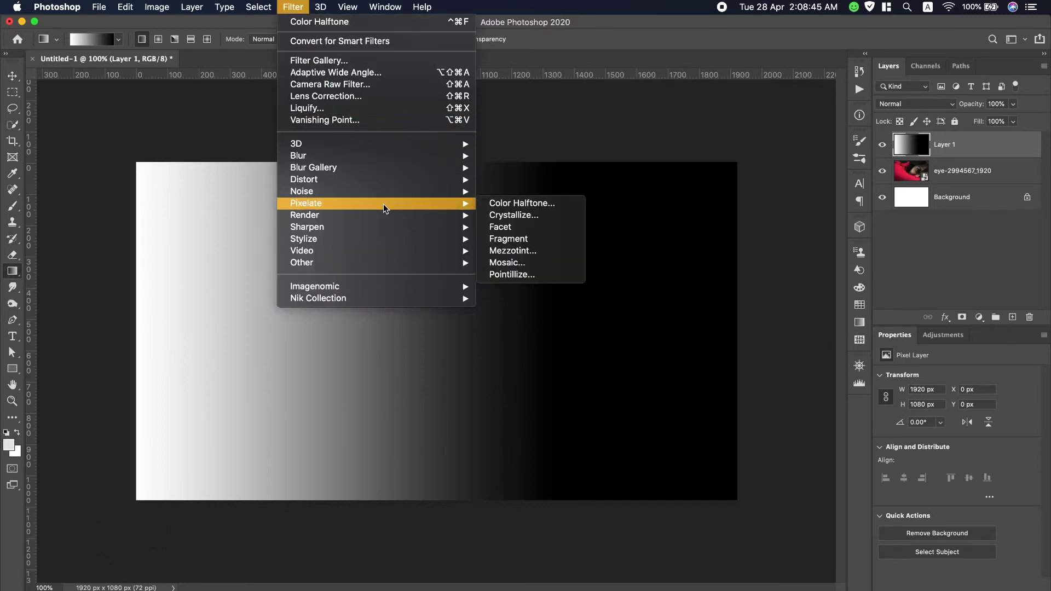
Apply Color Halftone with a 50 px max radius to the gradient layer
click(523, 203)
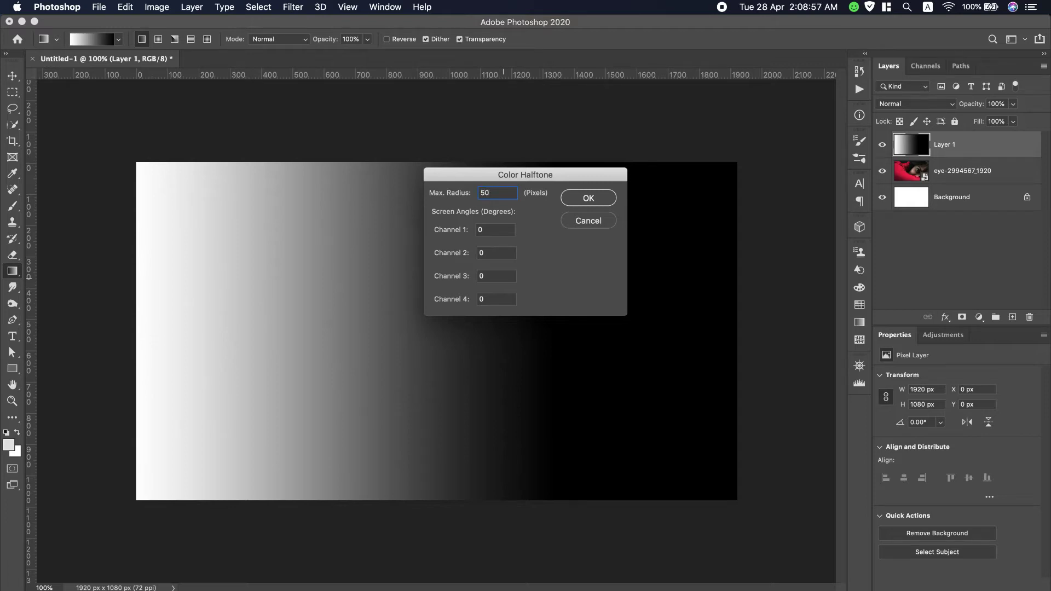
click(601, 196)
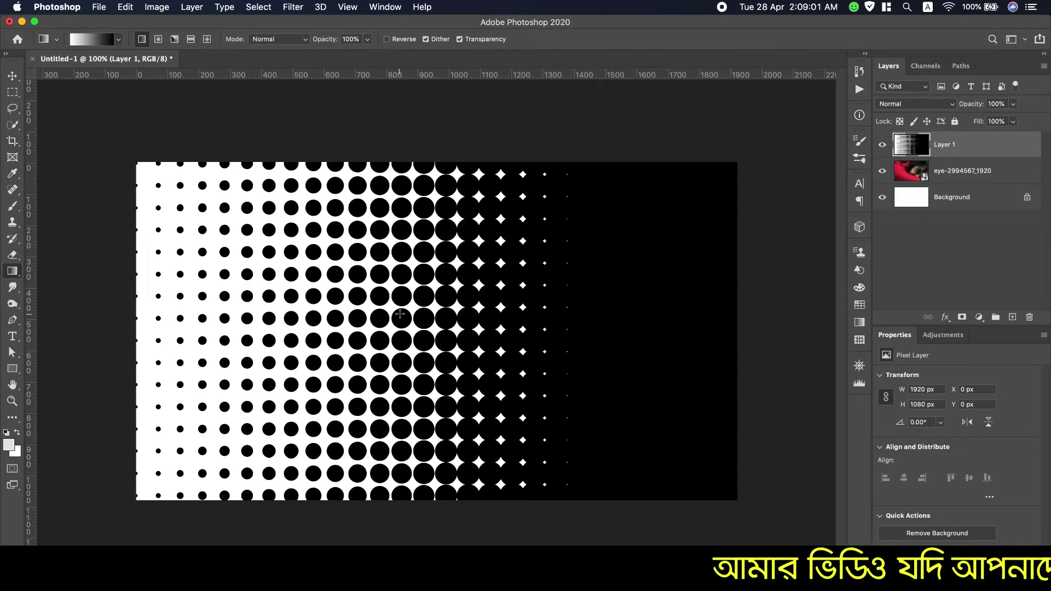
click(928, 105)
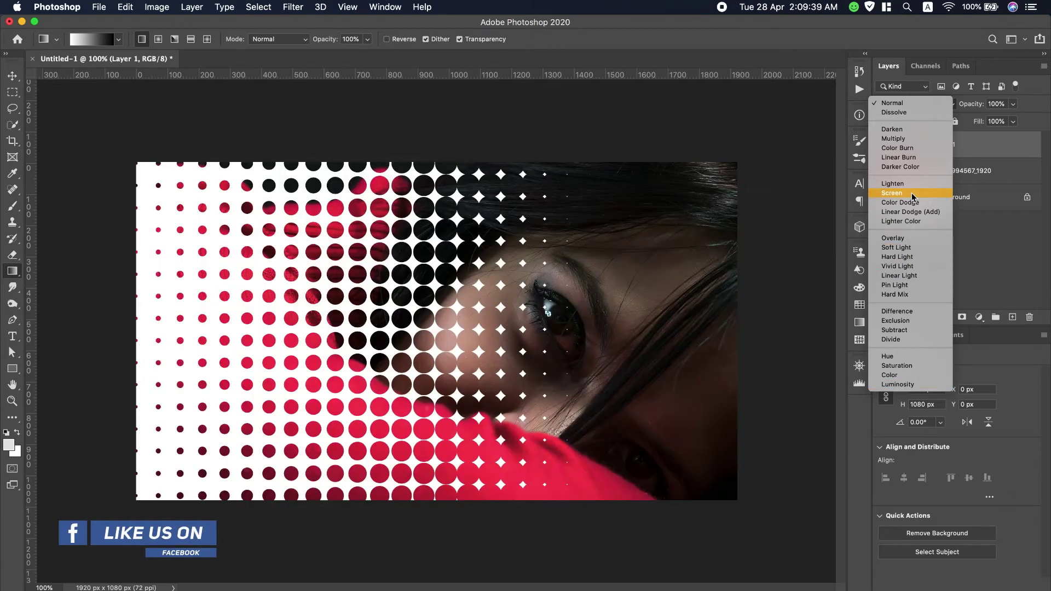
Set the halftone layer's blend mode to Screen
click(911, 193)
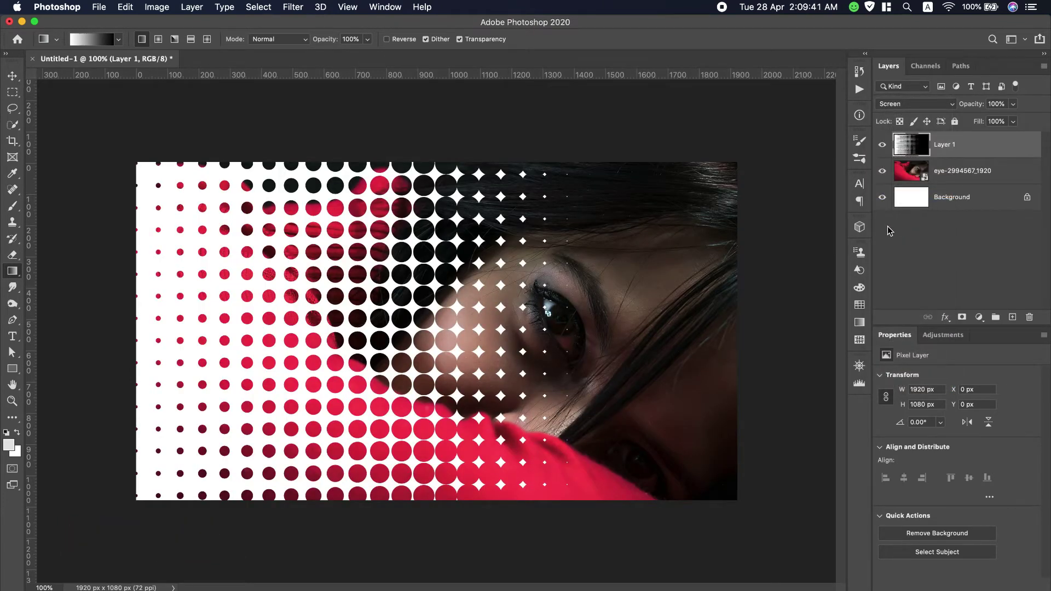
click(10, 93)
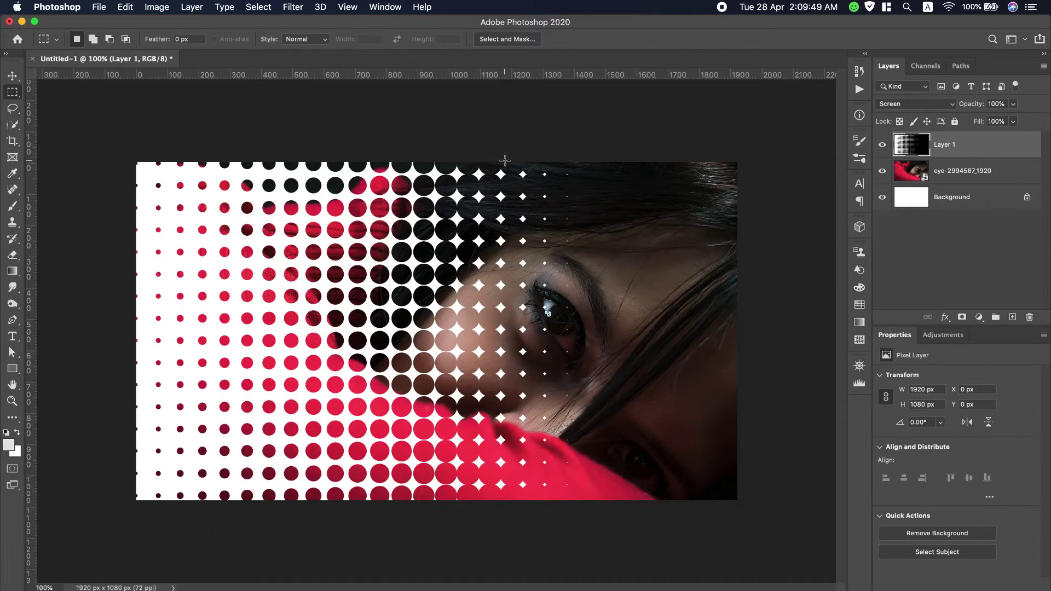
Fill a tall box on the right side of the halftone layer with black, then deselect
drag(514, 154, 566, 403)
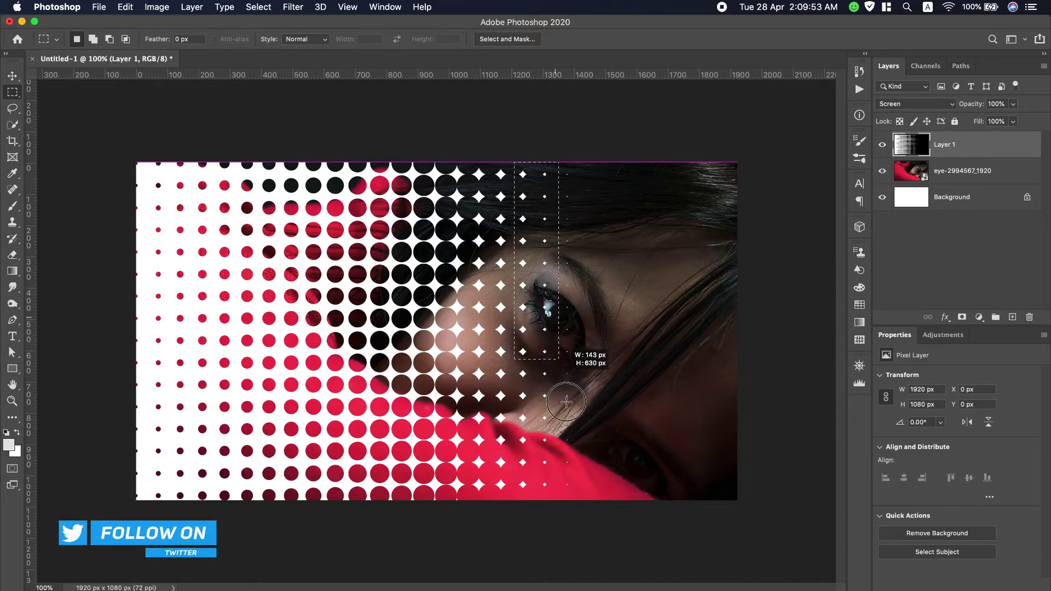
drag(566, 402, 738, 494)
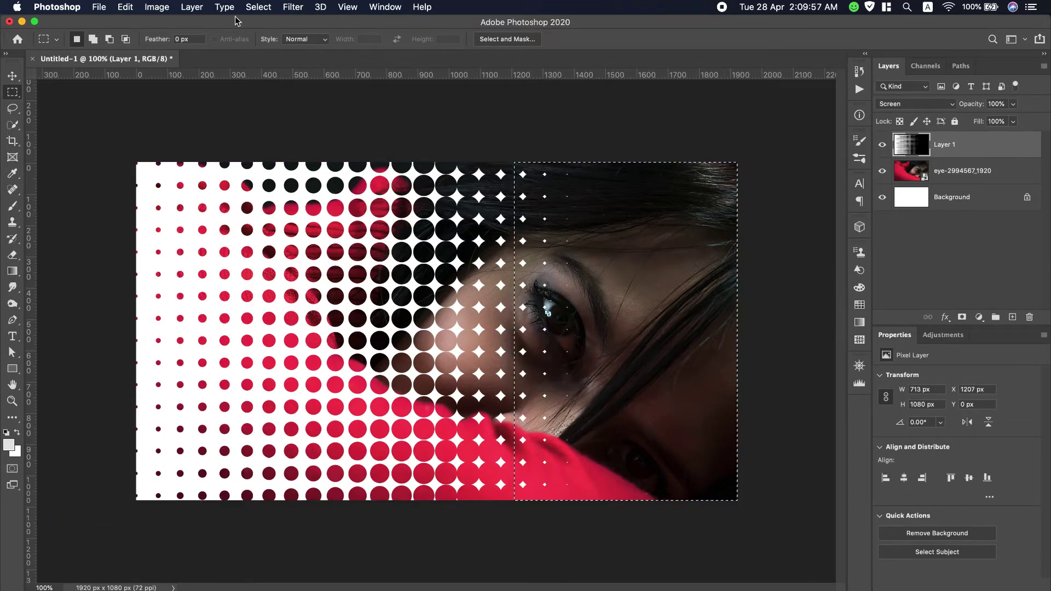
right_click(574, 270)
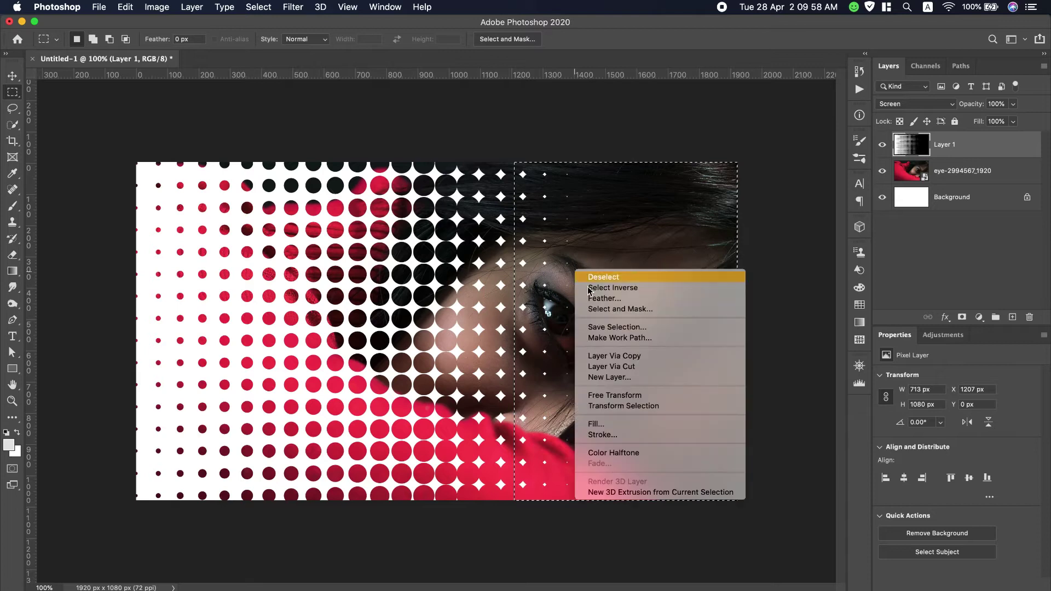
click(638, 425)
click(537, 260)
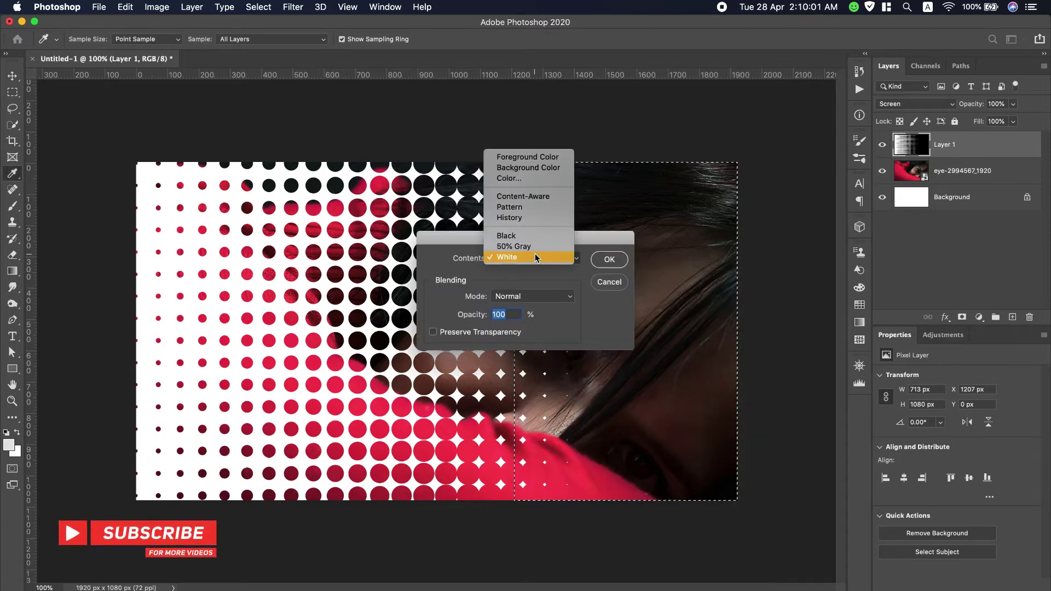
click(509, 236)
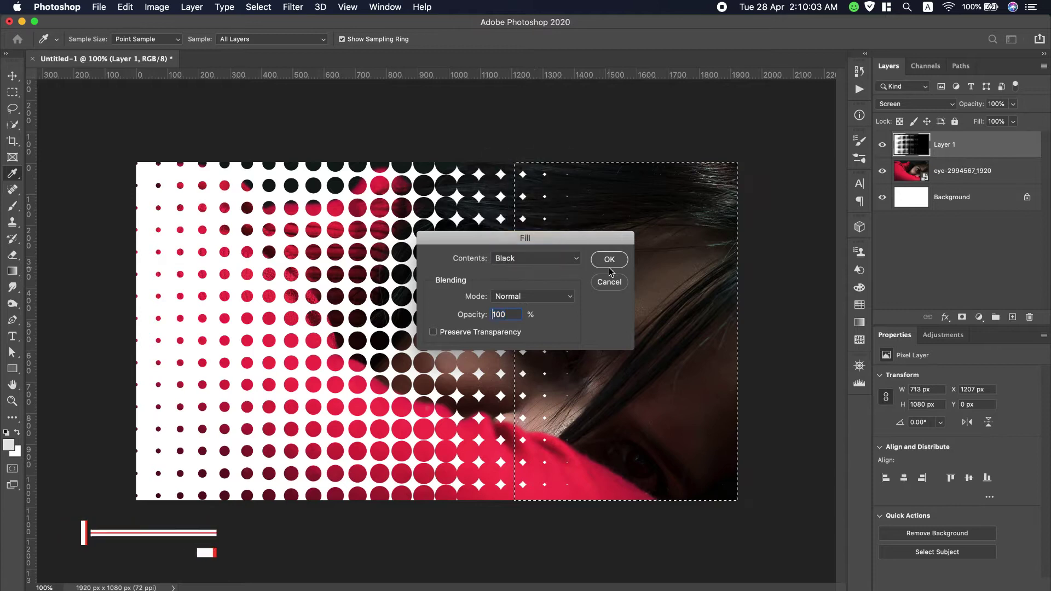
click(609, 260)
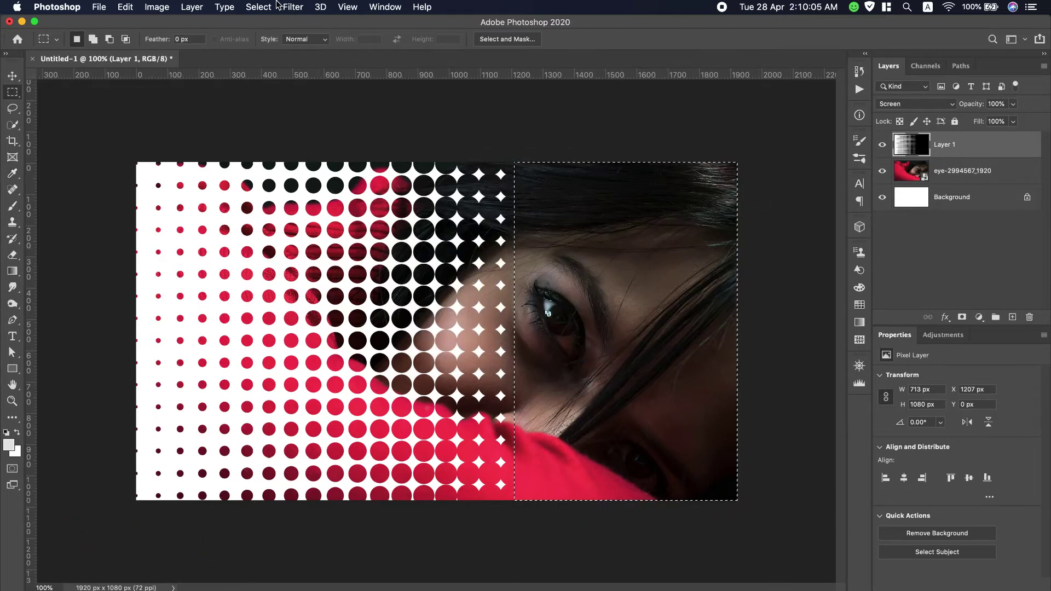
click(258, 7)
click(271, 33)
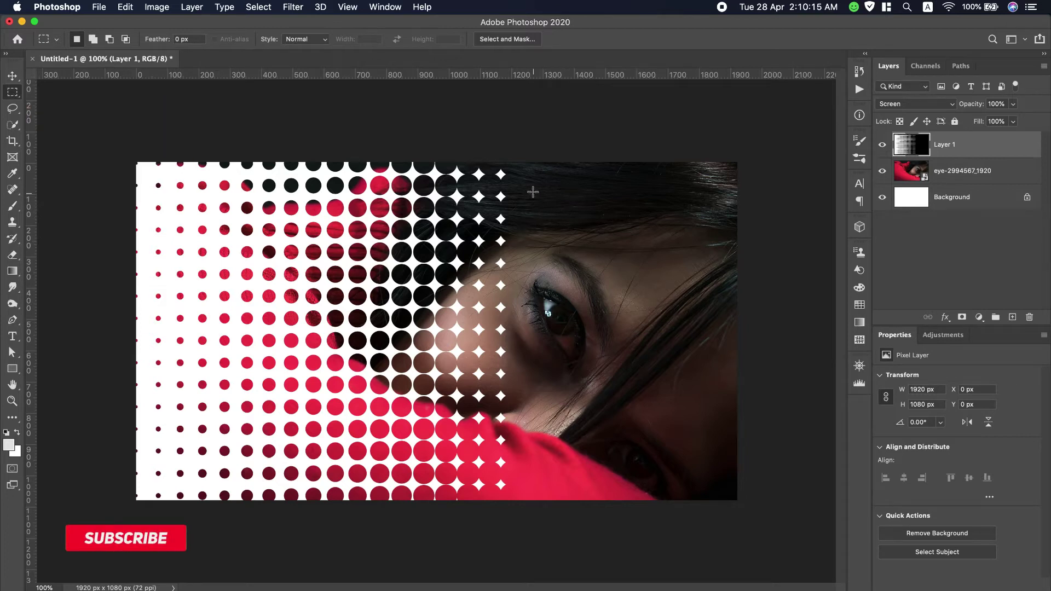
Fill a rectangle over the hair with white on a new layer
drag(529, 189, 715, 272)
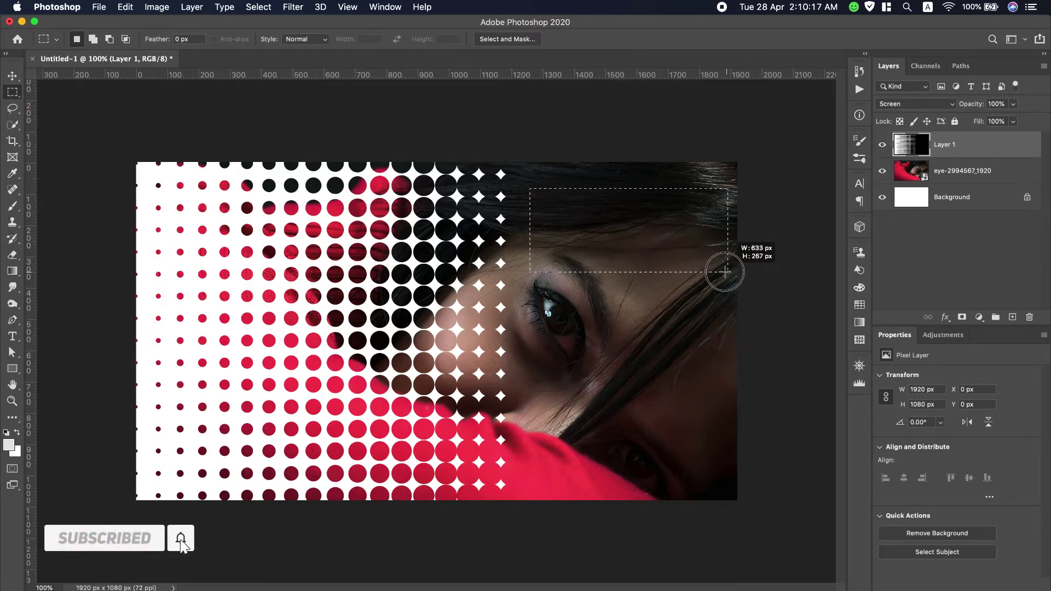
drag(715, 272, 711, 273)
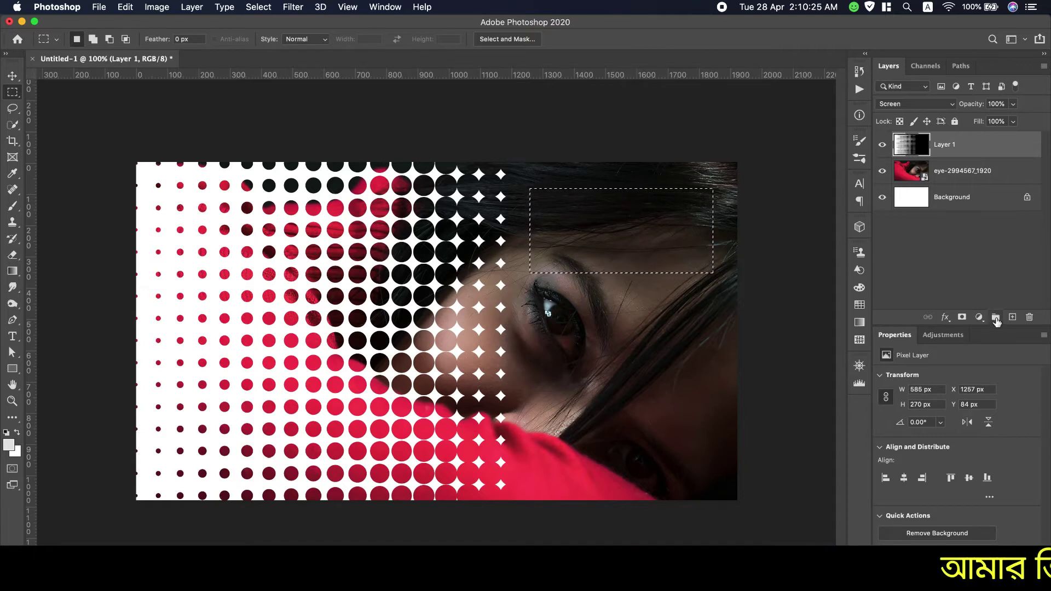
click(1012, 318)
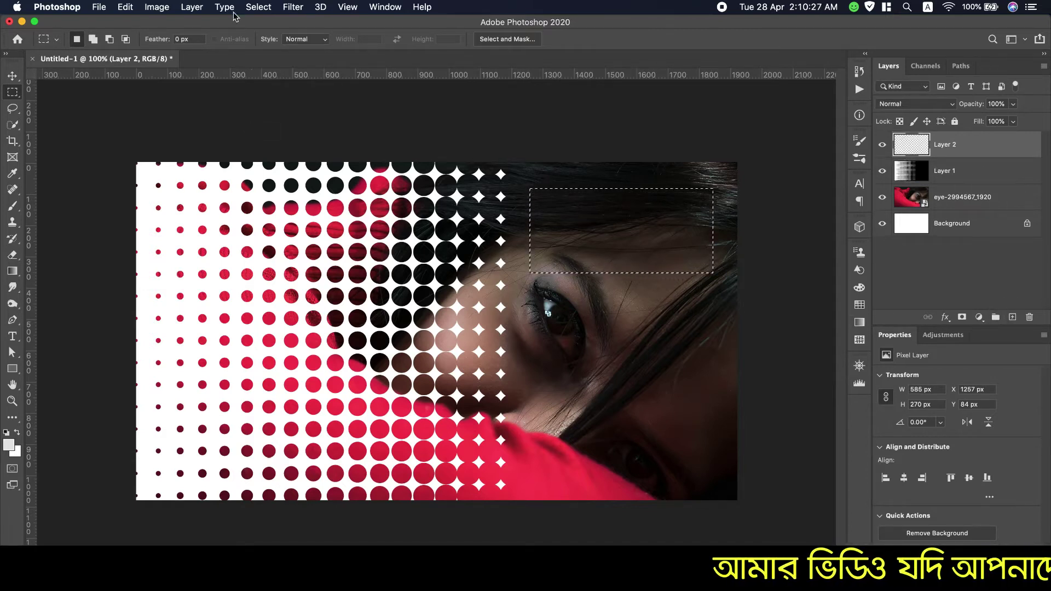
right_click(600, 232)
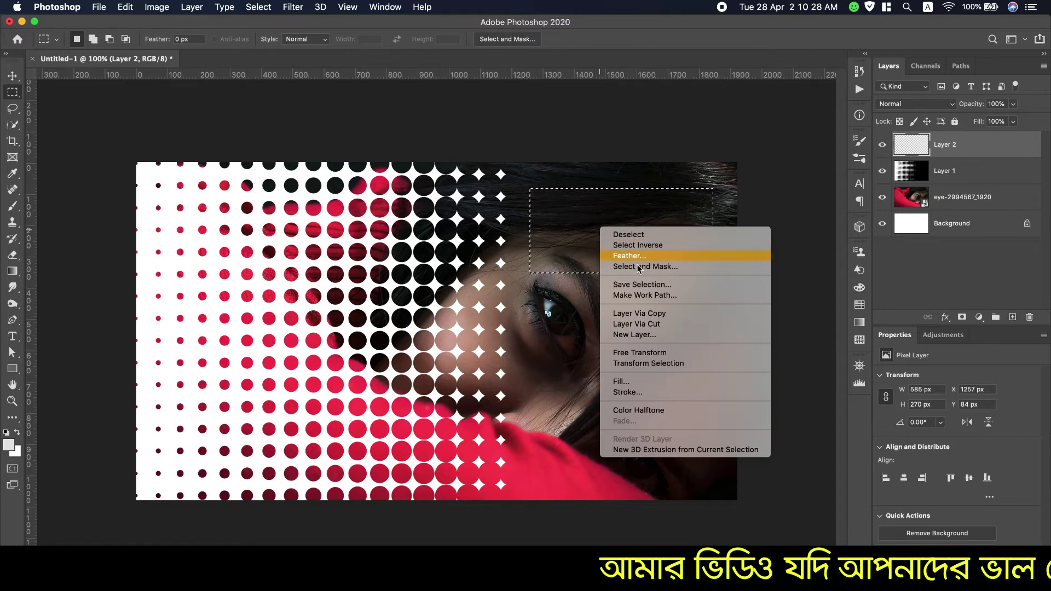
click(638, 382)
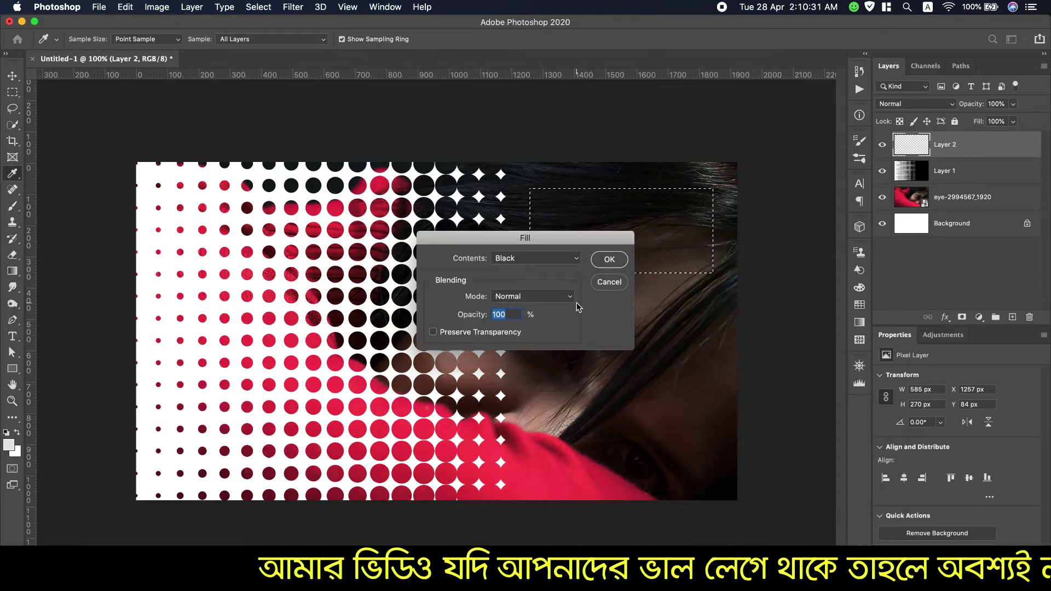
click(568, 256)
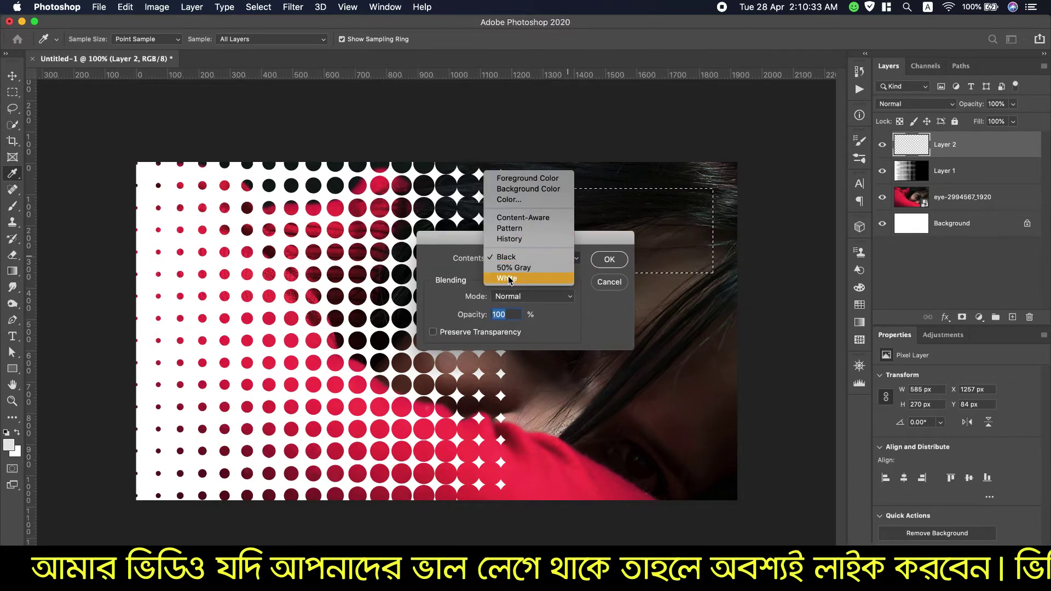
click(530, 278)
click(609, 259)
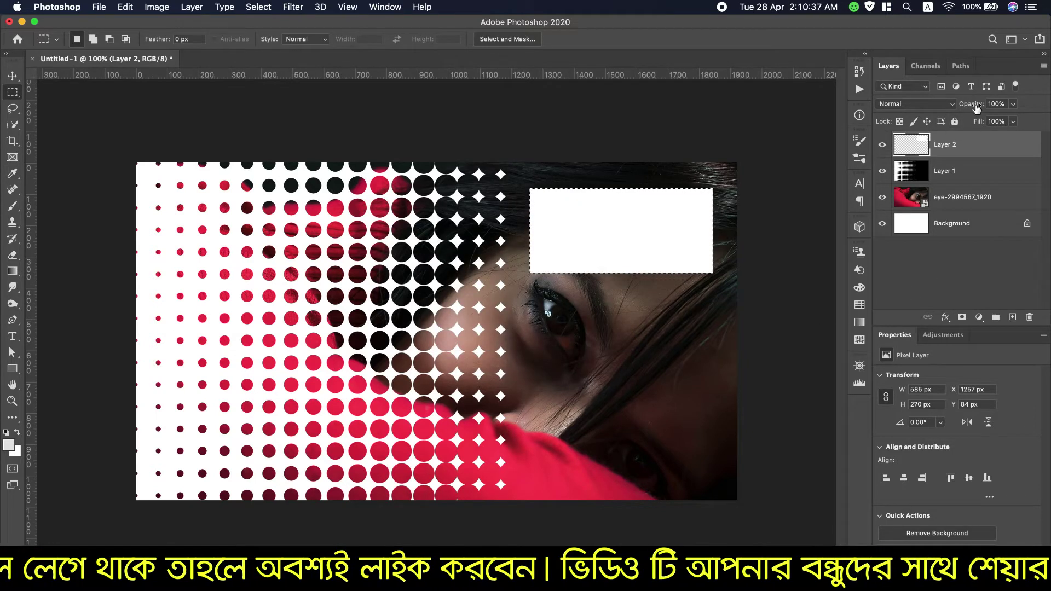
Lower the box layer to 73% fill and 83% opacity, then deselect
click(974, 122)
drag(968, 122, 958, 123)
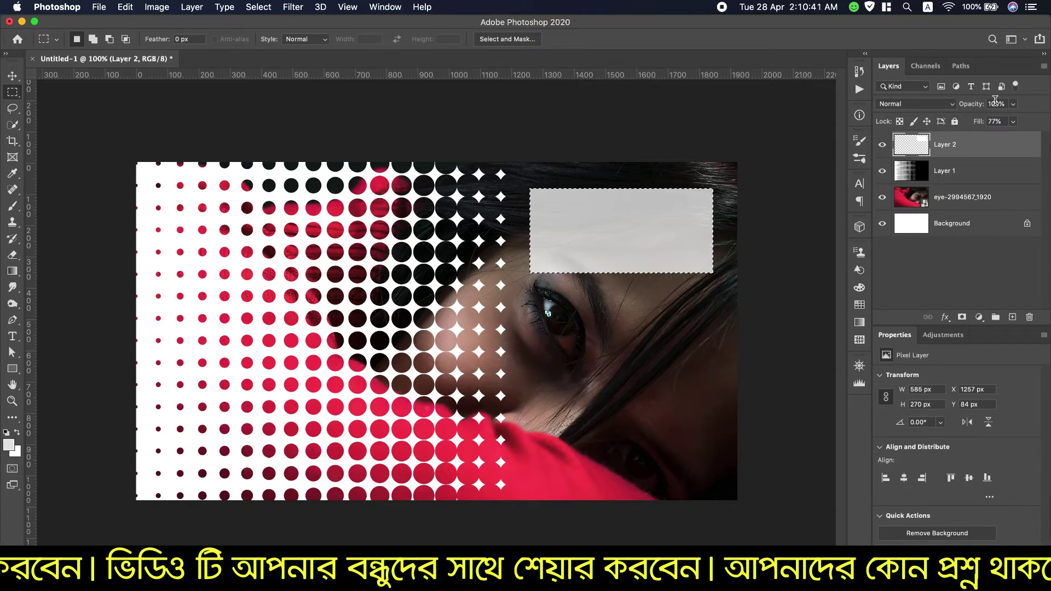
drag(975, 105, 975, 126)
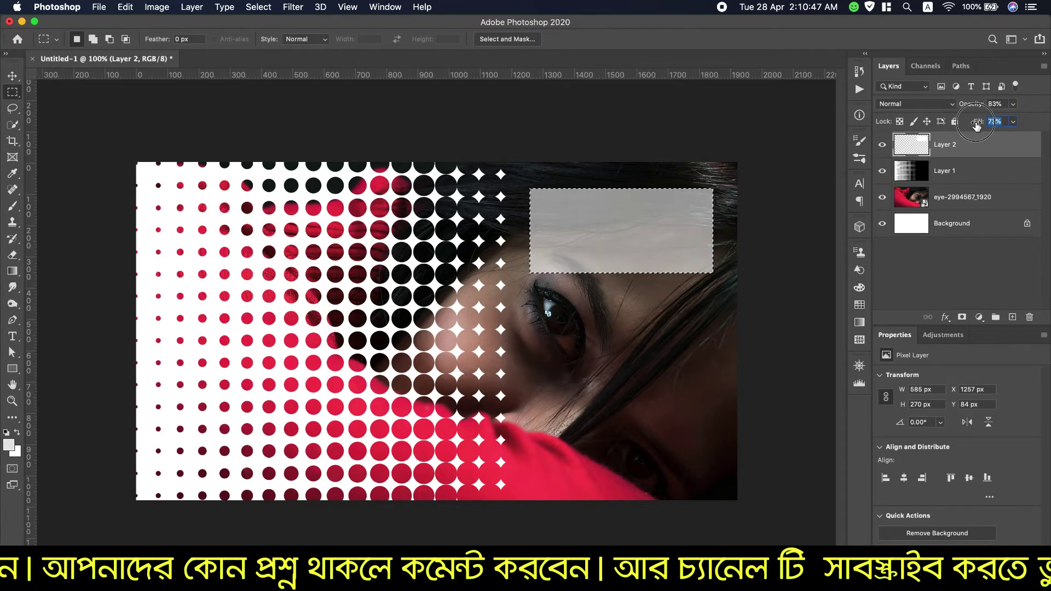
click(258, 7)
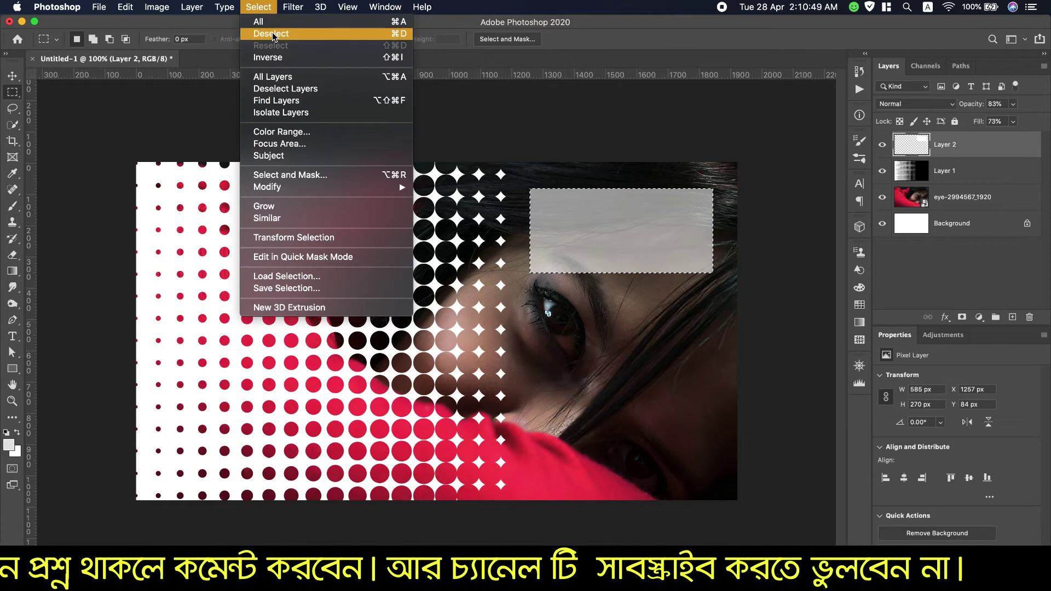
click(270, 34)
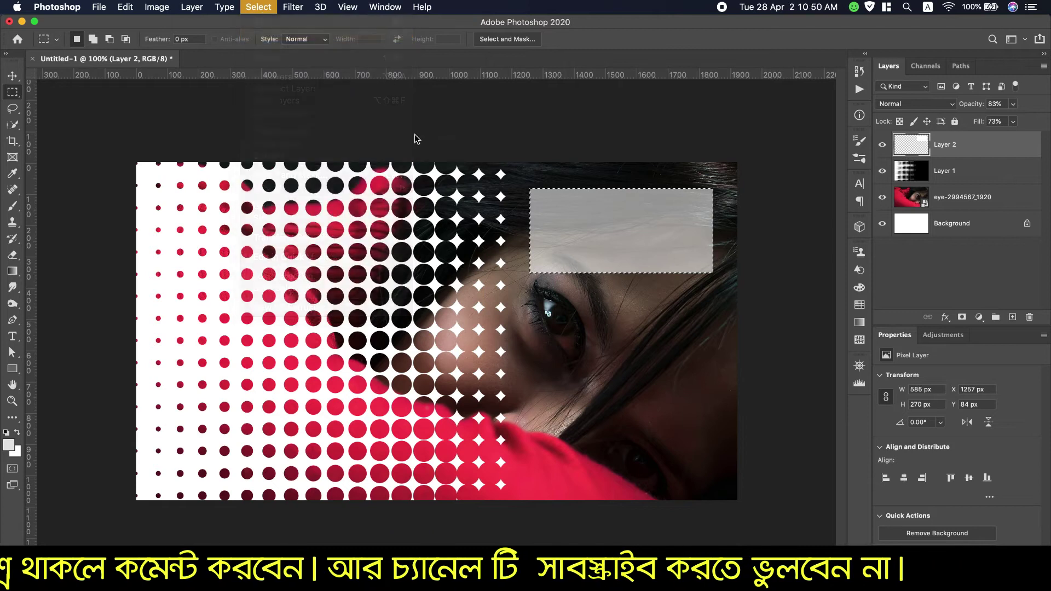
Add a DOTTED text layer, enlarge it and move it up into the box
click(13, 340)
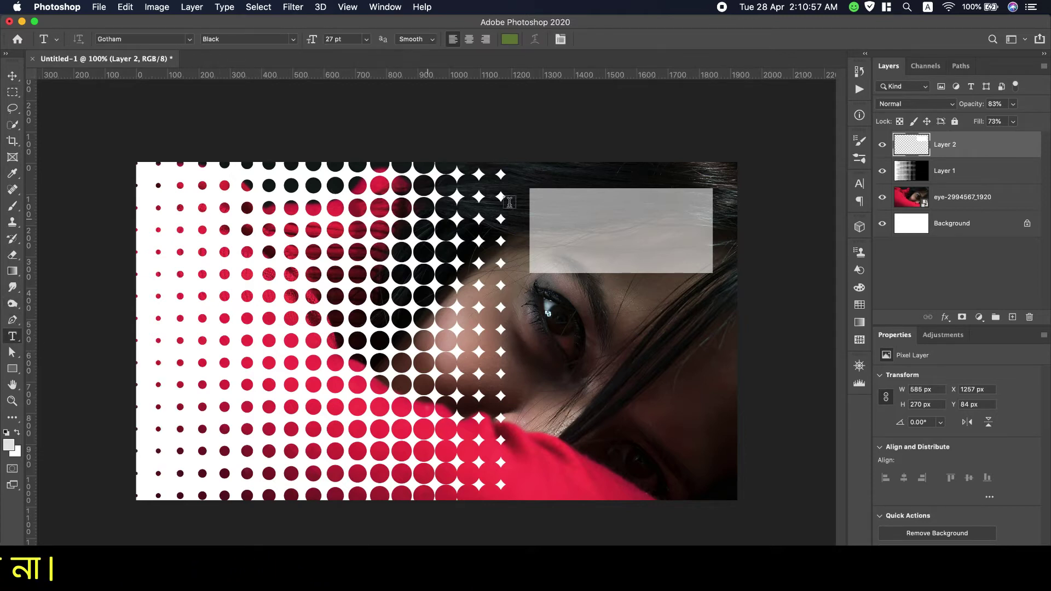
click(550, 332)
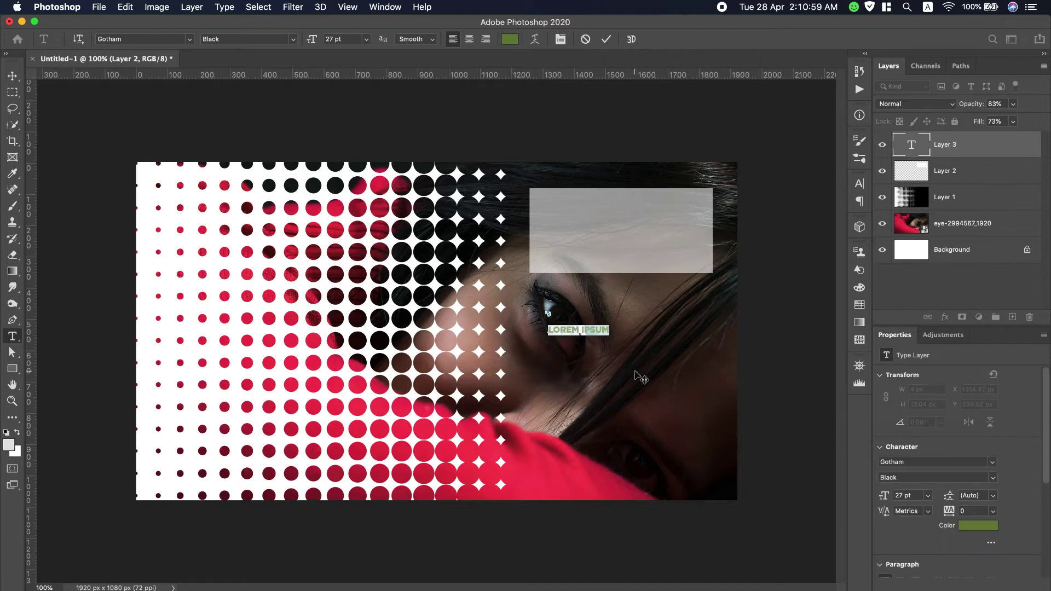
key(BackSpace)
text(DOTTED)
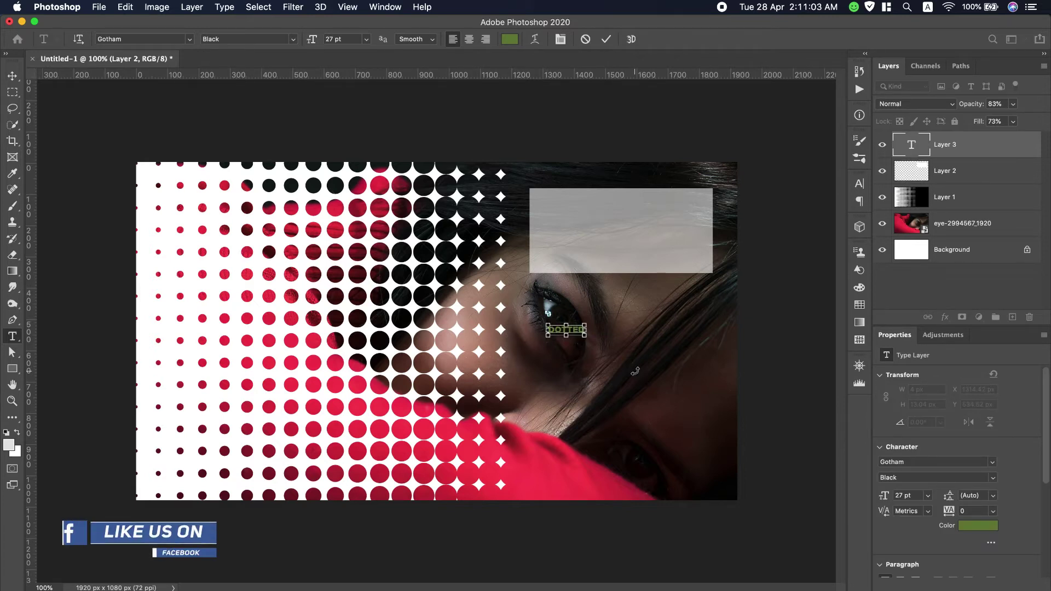
key(super+a)
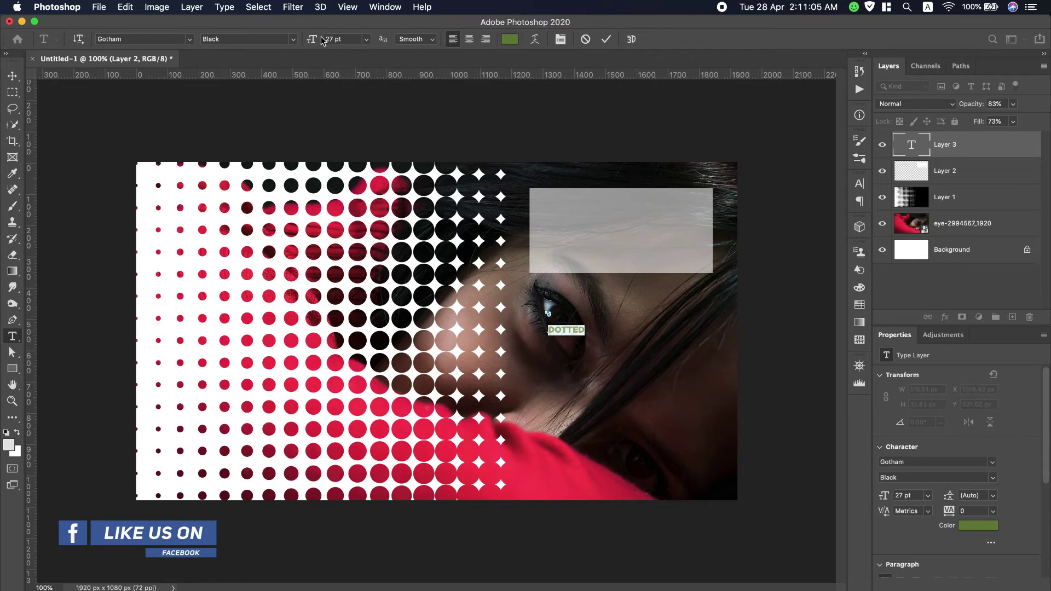
drag(321, 40, 353, 41)
drag(606, 373, 601, 259)
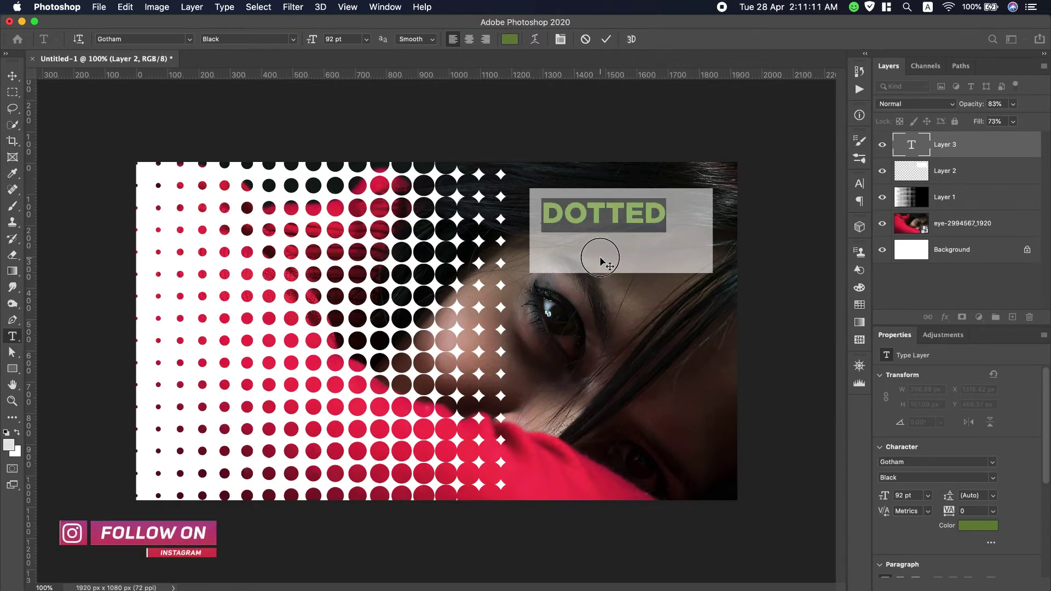
Colour DOTTED red sampled from the photo, enlarge it to 111 pt and commit
click(510, 40)
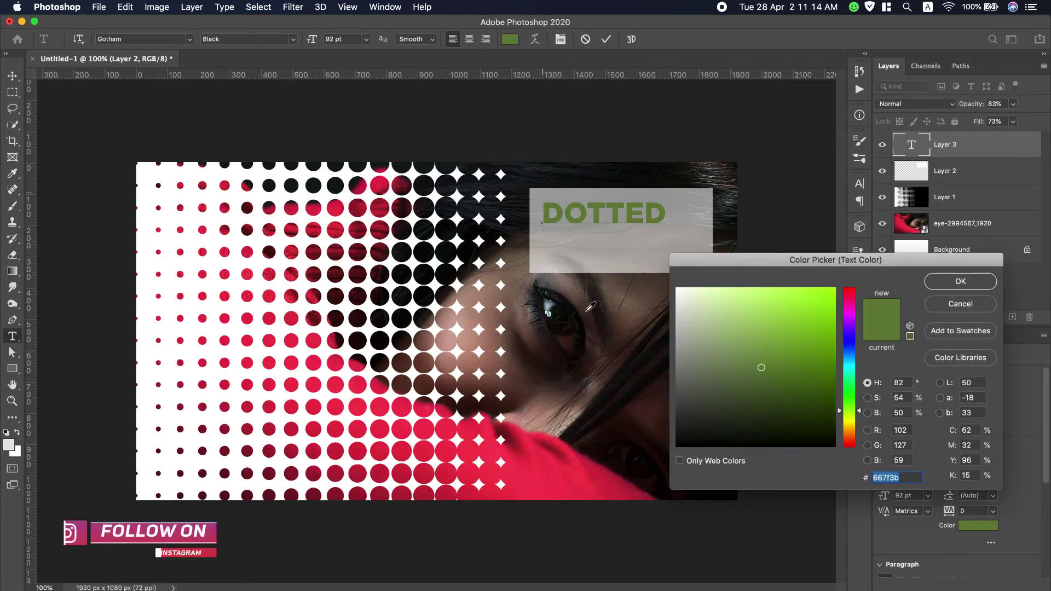
click(495, 473)
click(966, 281)
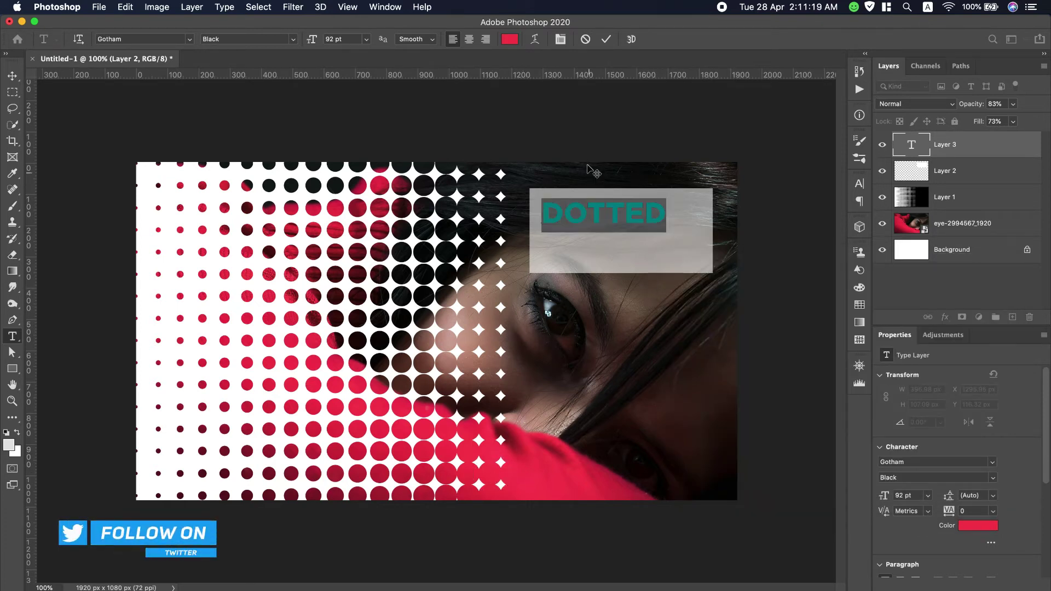
drag(308, 42, 324, 41)
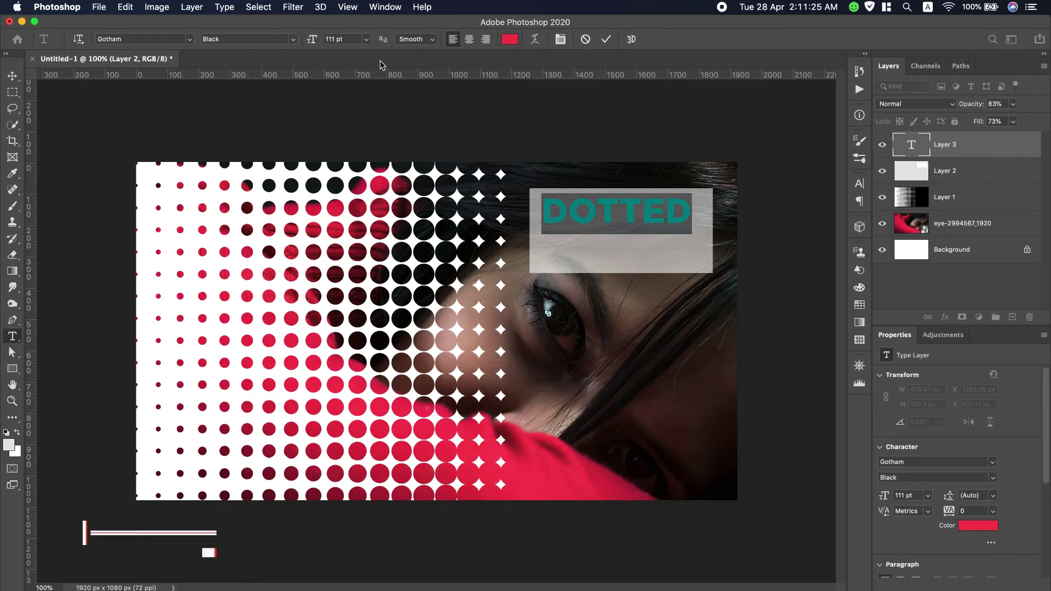
click(606, 39)
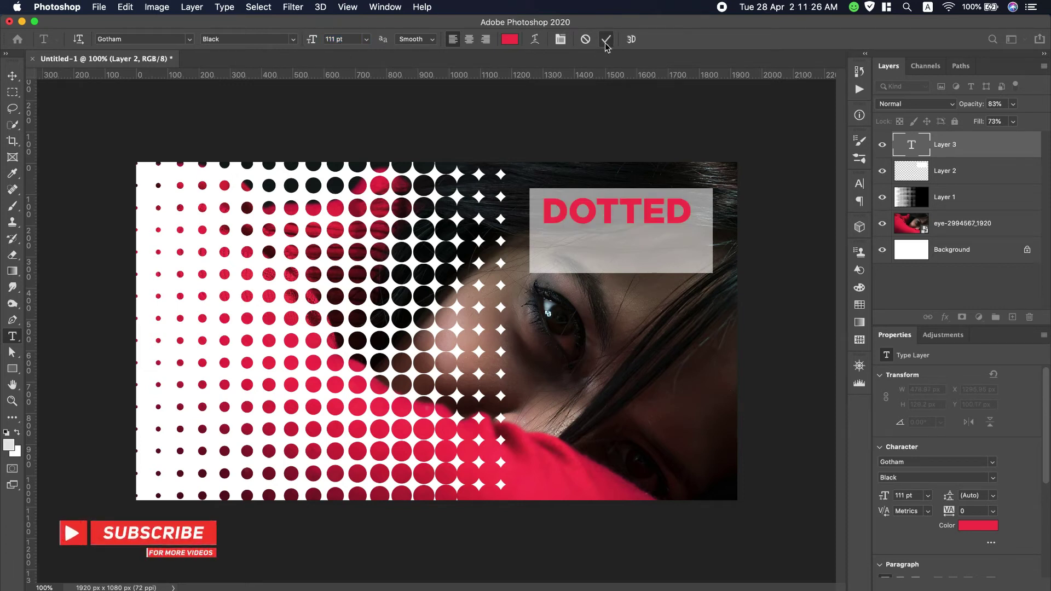
Centre DOTTED horizontally on the box and Alt-drag a copy just below it
shift+click(1007, 177)
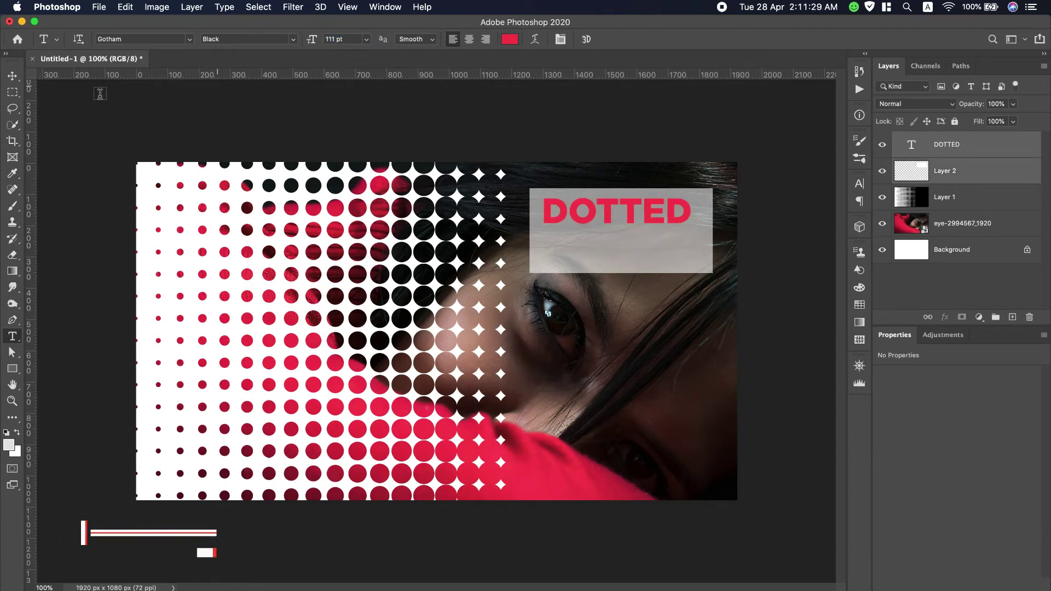
click(14, 80)
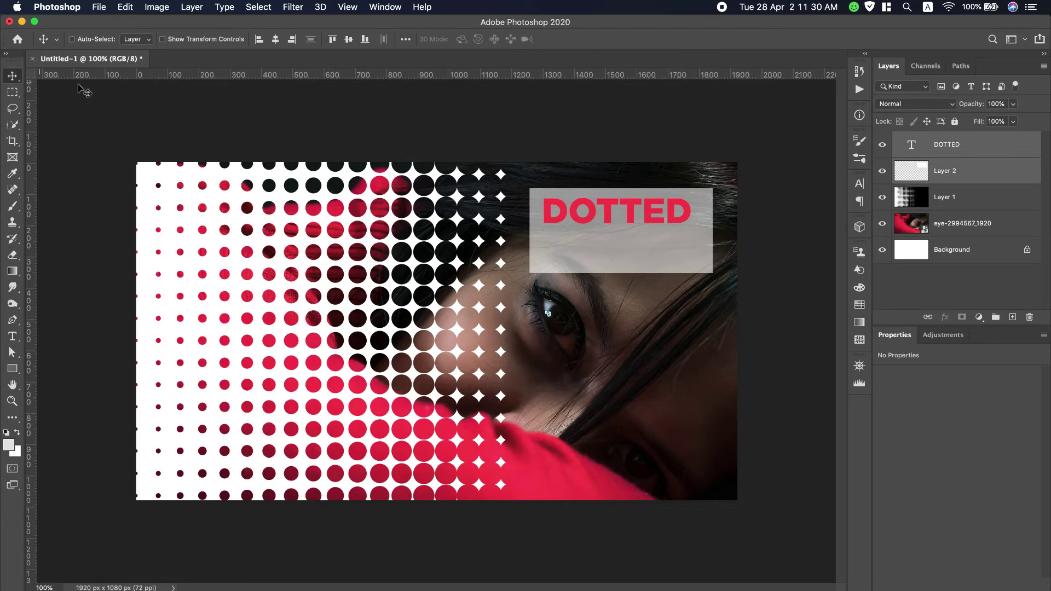
click(276, 41)
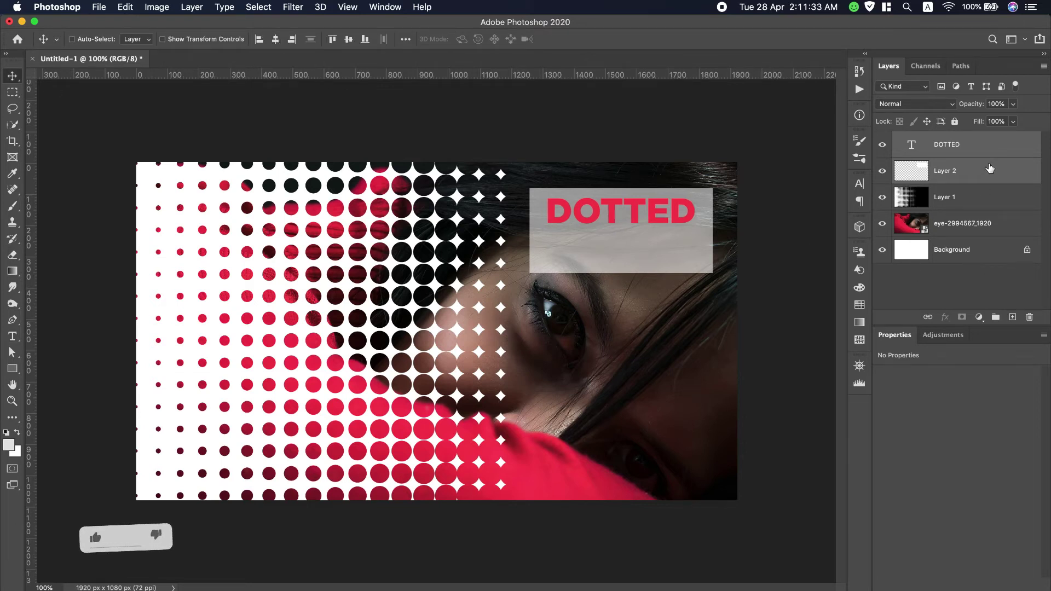
click(983, 145)
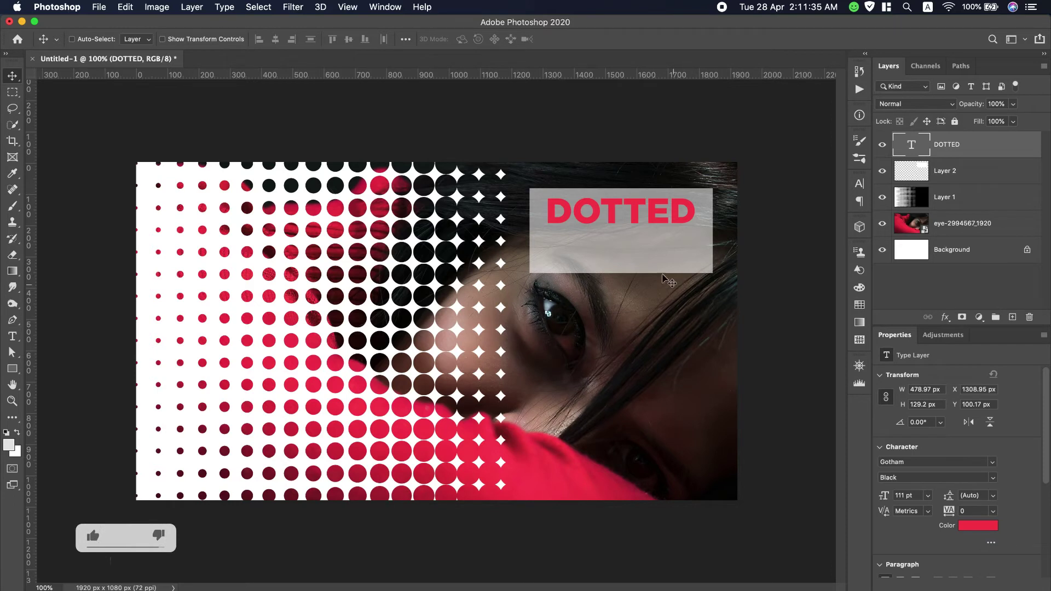
drag(611, 211, 615, 252)
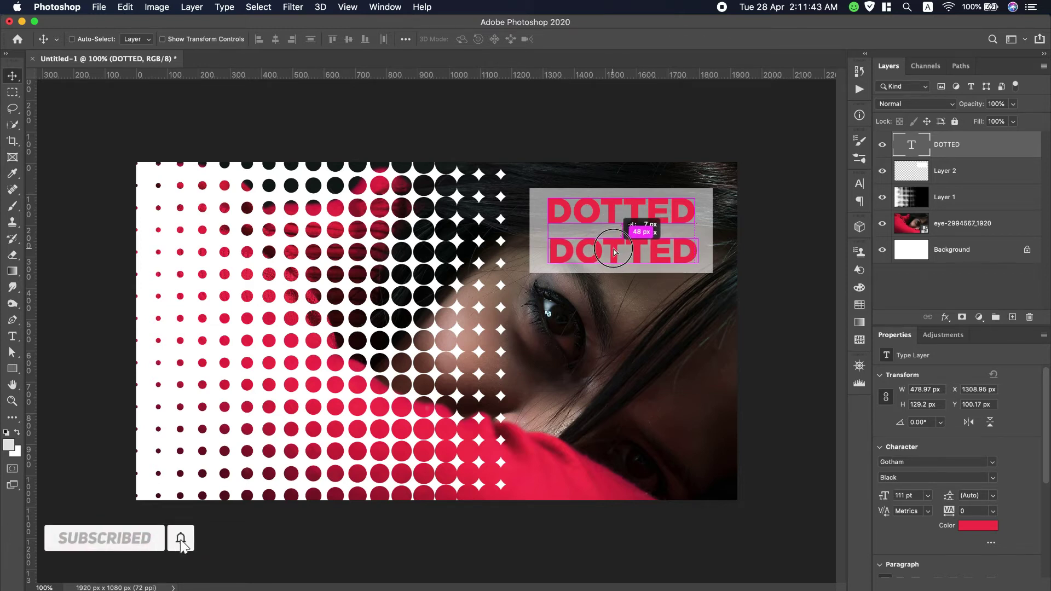
drag(615, 252, 615, 252)
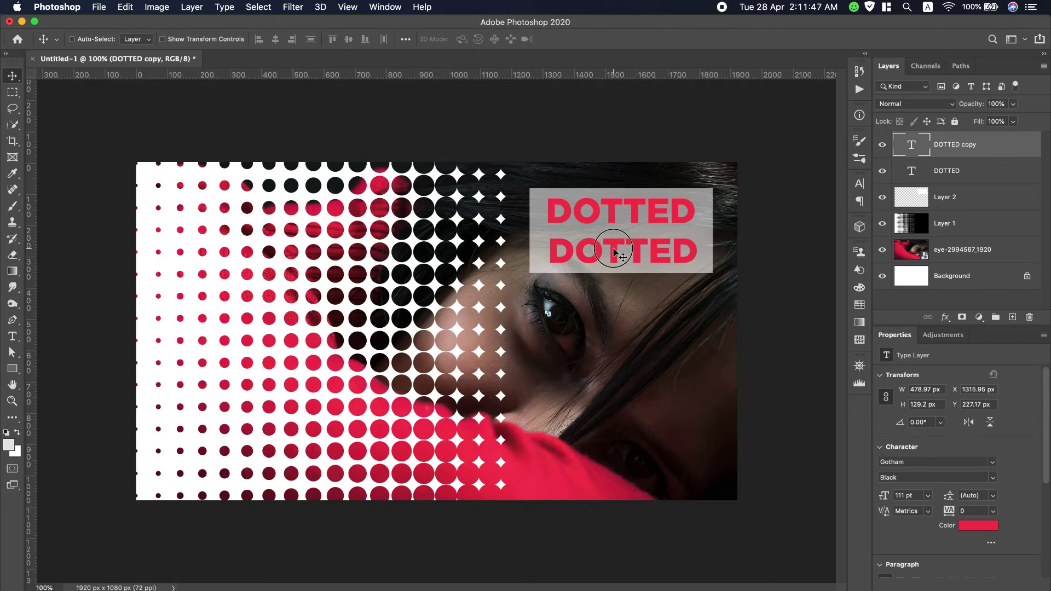
Change the copy to centre-aligned 'HALFTONE' and align it horizontally with the box
double_click(614, 252)
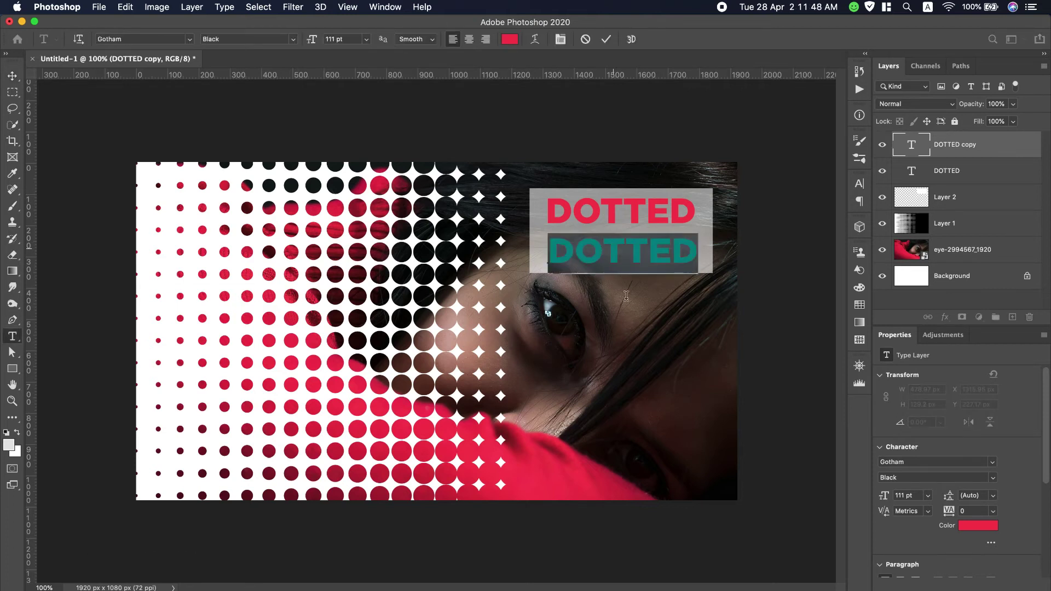
click(473, 41)
text(H)
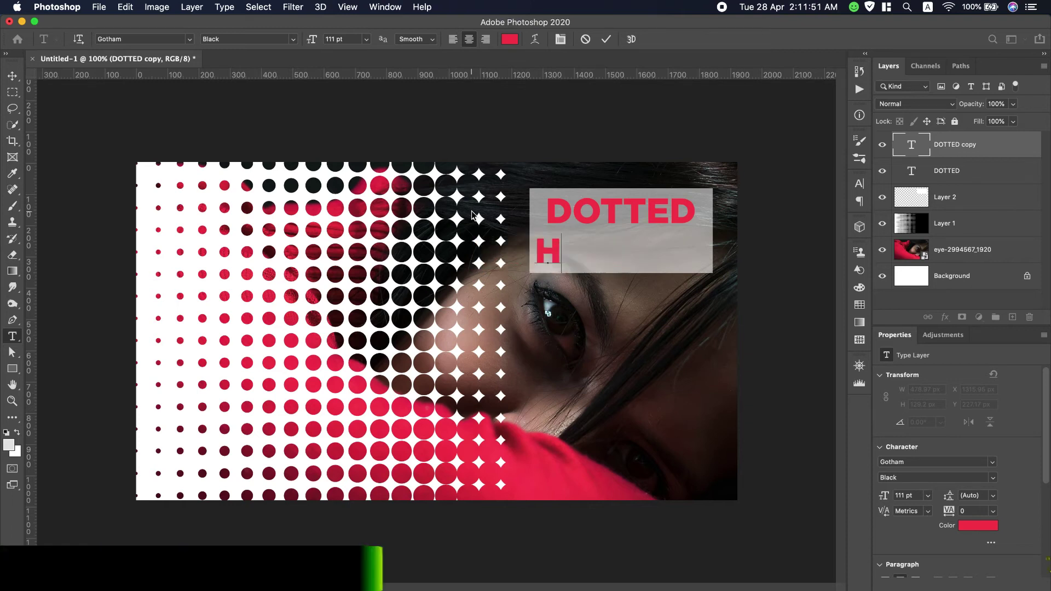
text(ALFTONE)
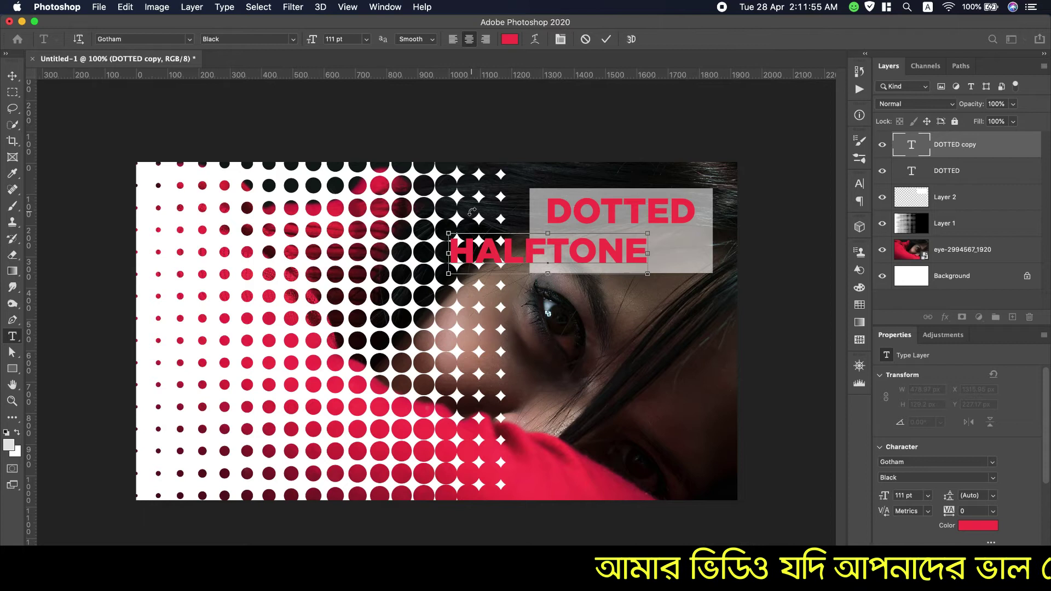
key(ctrl+a)
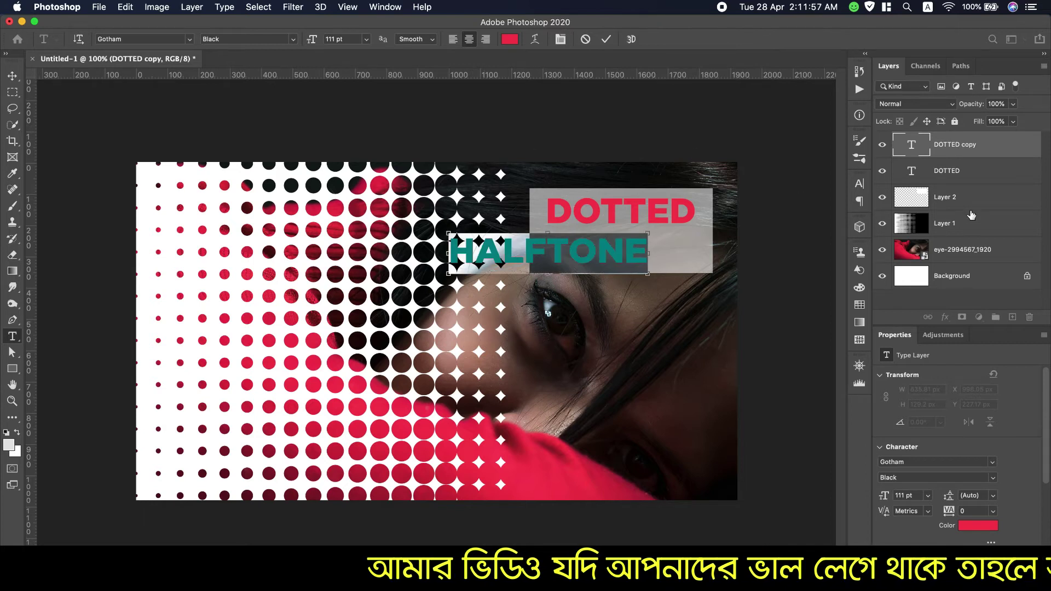
ctrl+click(889, 202)
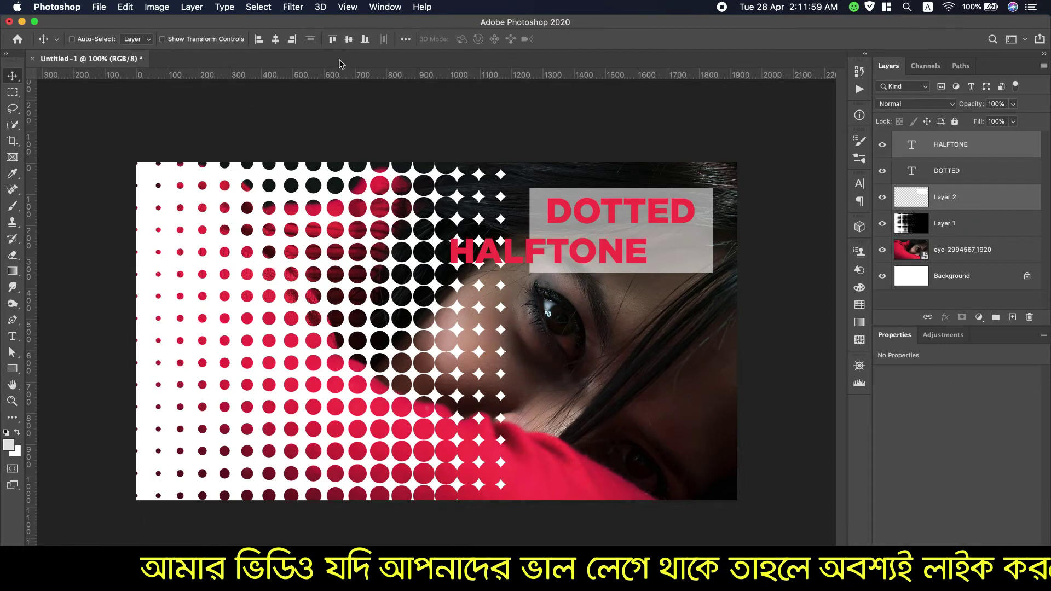
click(275, 41)
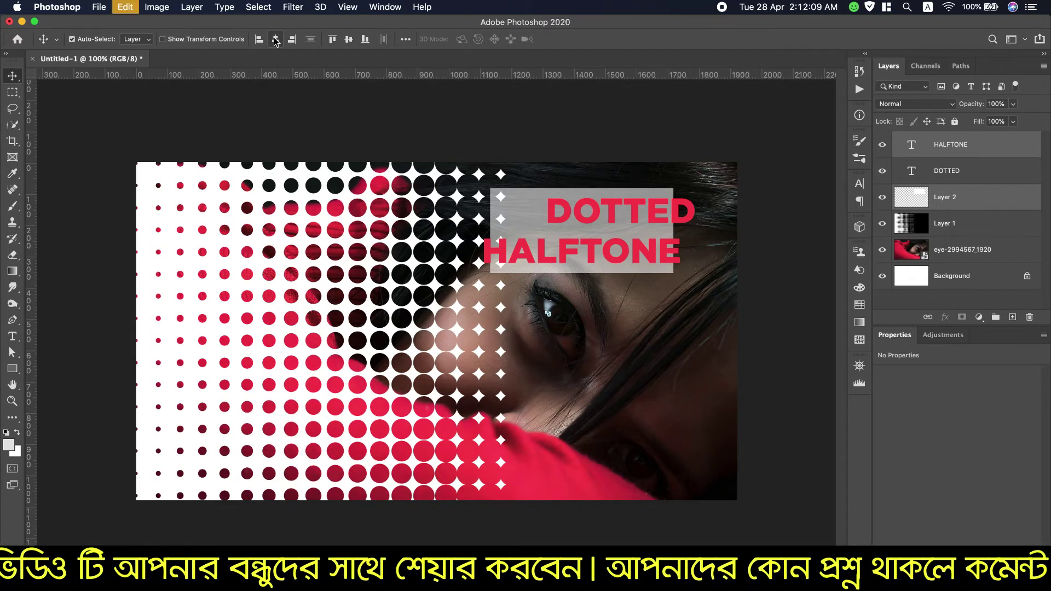
Undo the box centring, align DOTTED and HALFTONE horizontally, and move both right over the box
key(ctrl+z)
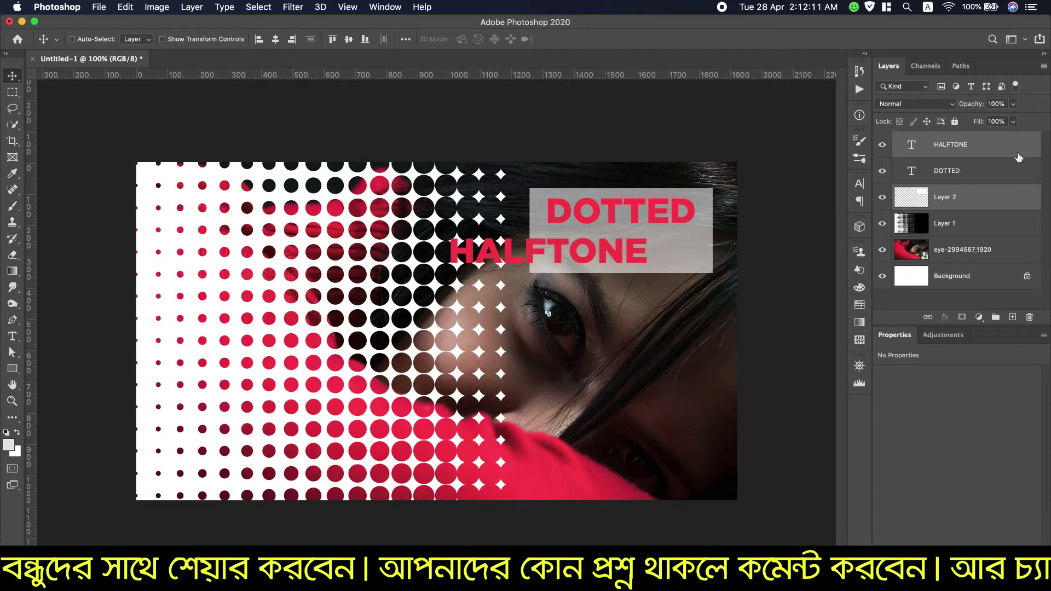
click(1018, 157)
shift+click(1001, 177)
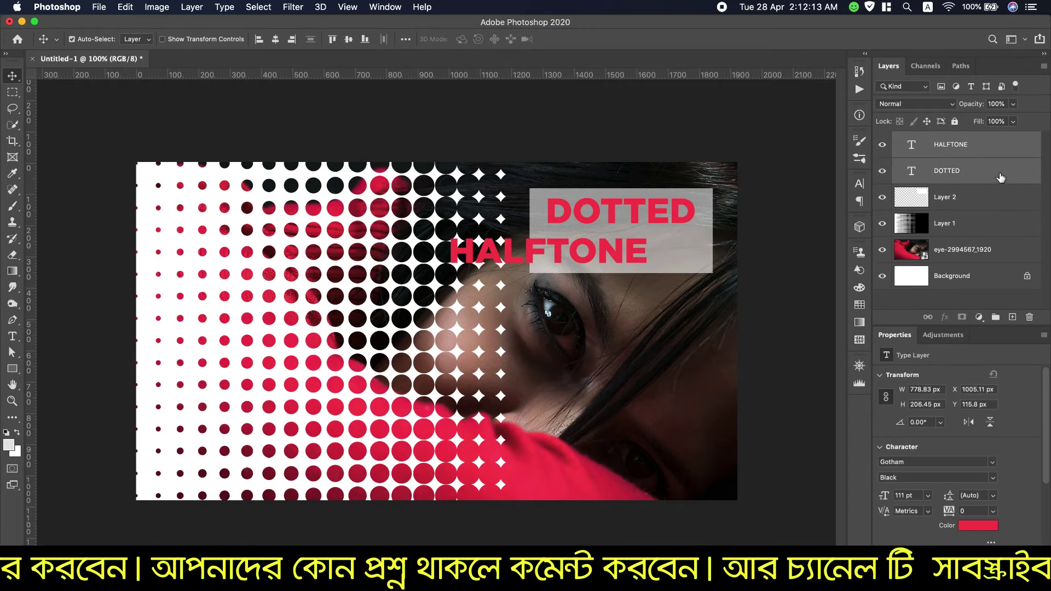
click(276, 40)
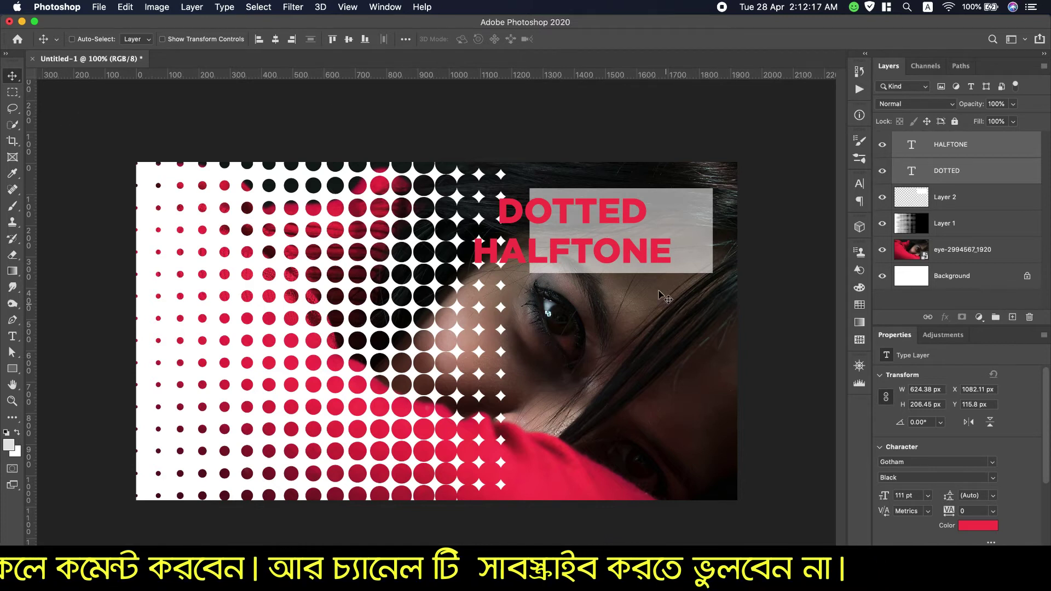
drag(590, 216, 636, 215)
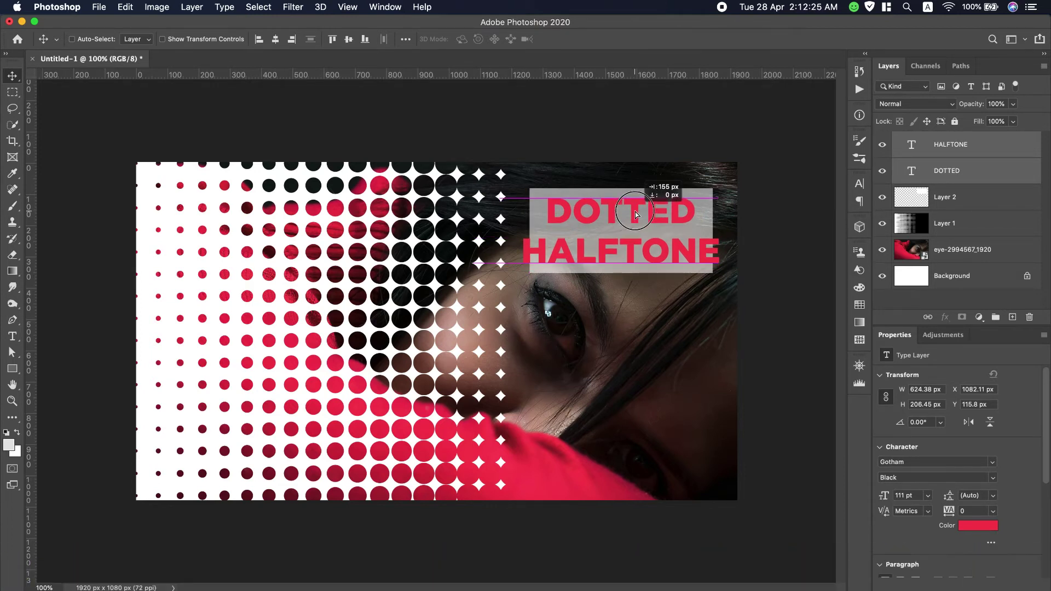
drag(636, 215, 638, 215)
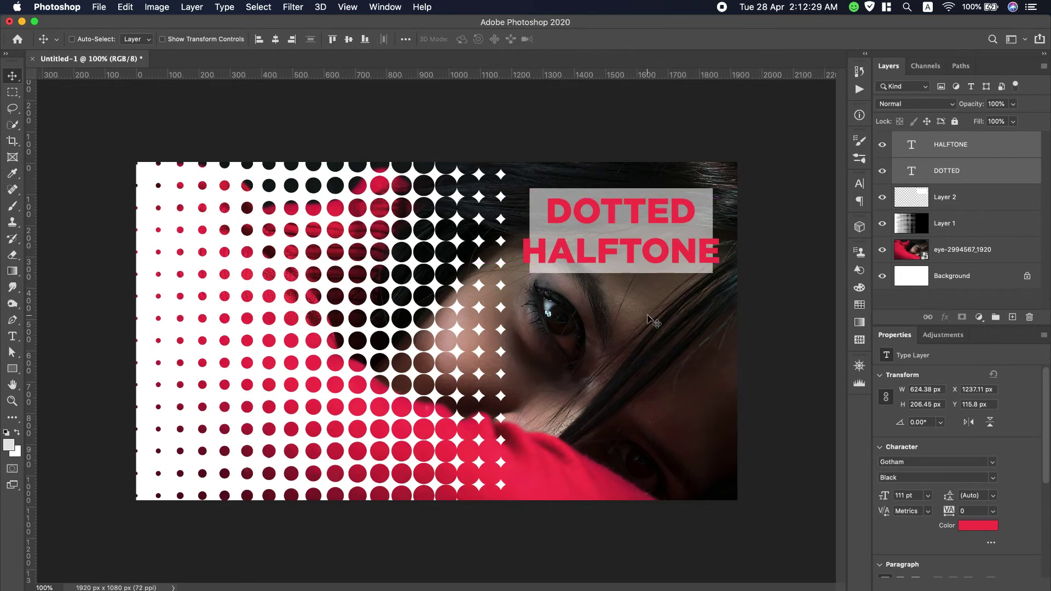
Reduce the font size of the HALFTONE text
double_click(640, 250)
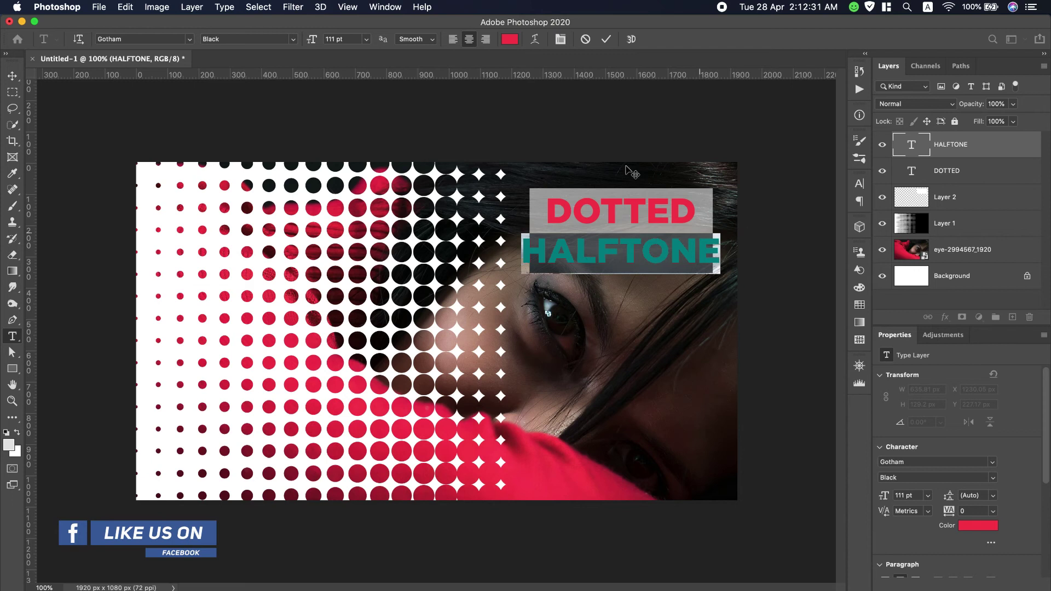
drag(312, 38, 298, 38)
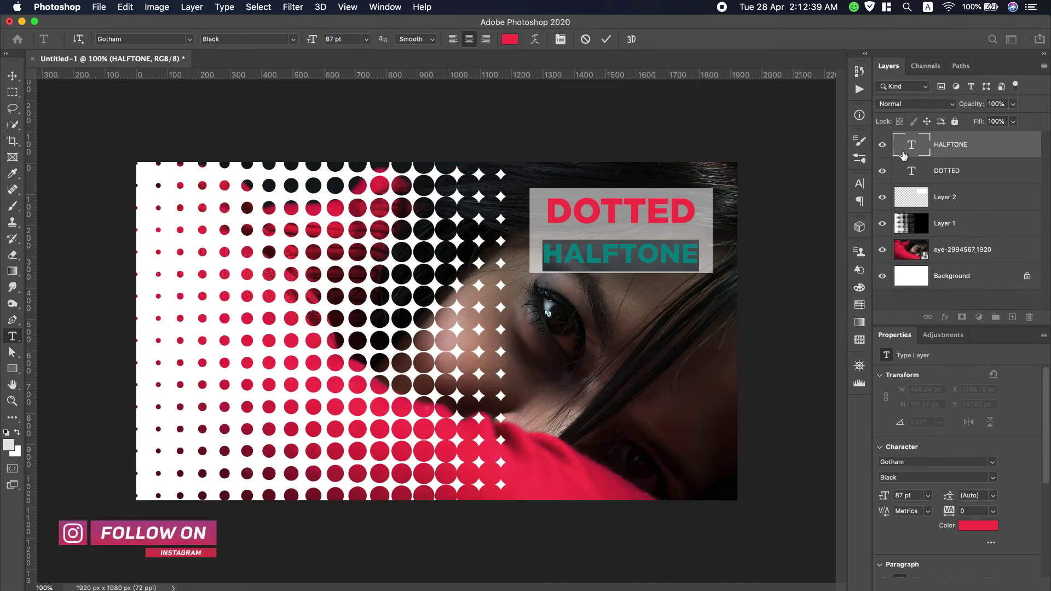
key(Escape)
key(v)
Move DOTTED down and HALFTONE up so the lines sit closer inside the box
ctrl+click(636, 212)
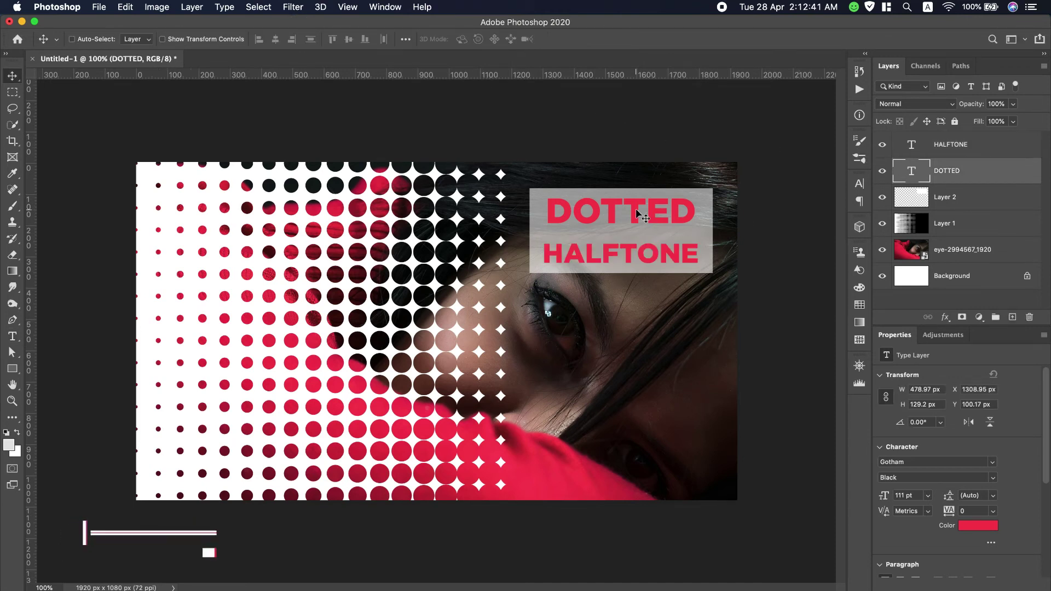
drag(636, 212, 638, 219)
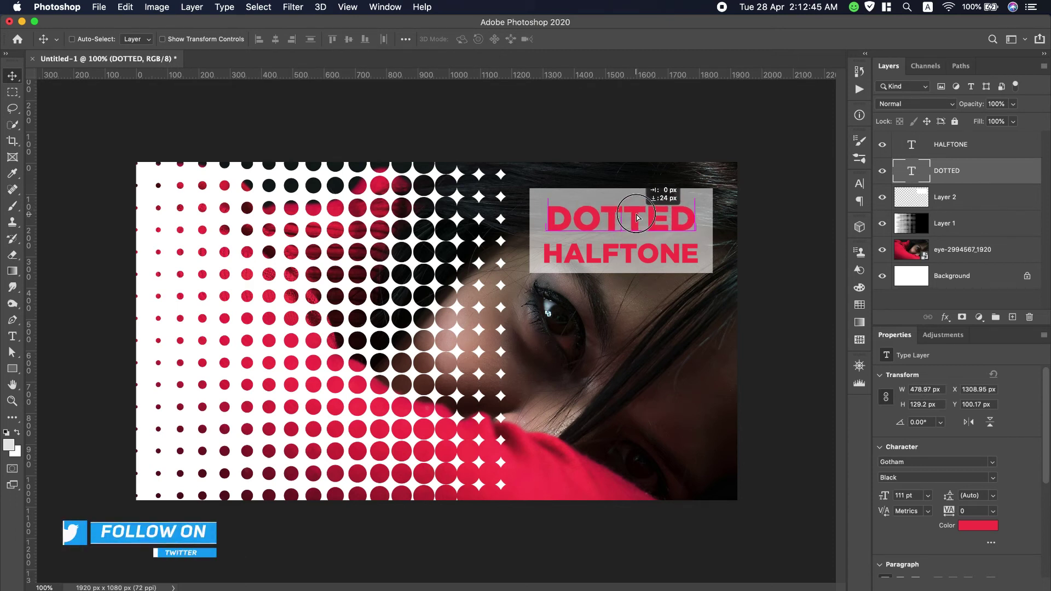
drag(638, 218, 637, 217)
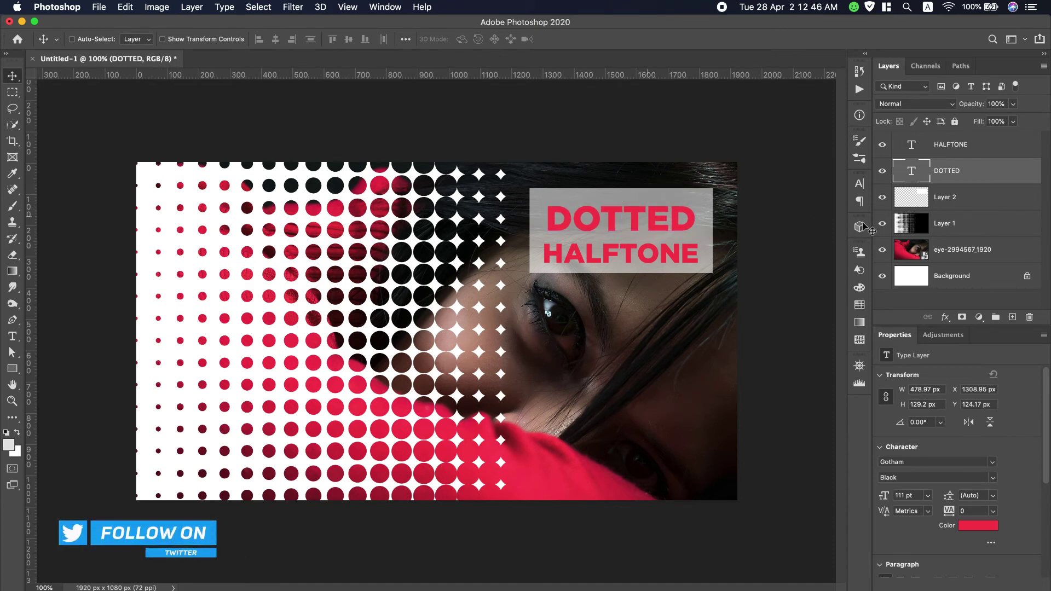
click(968, 146)
drag(654, 265, 652, 256)
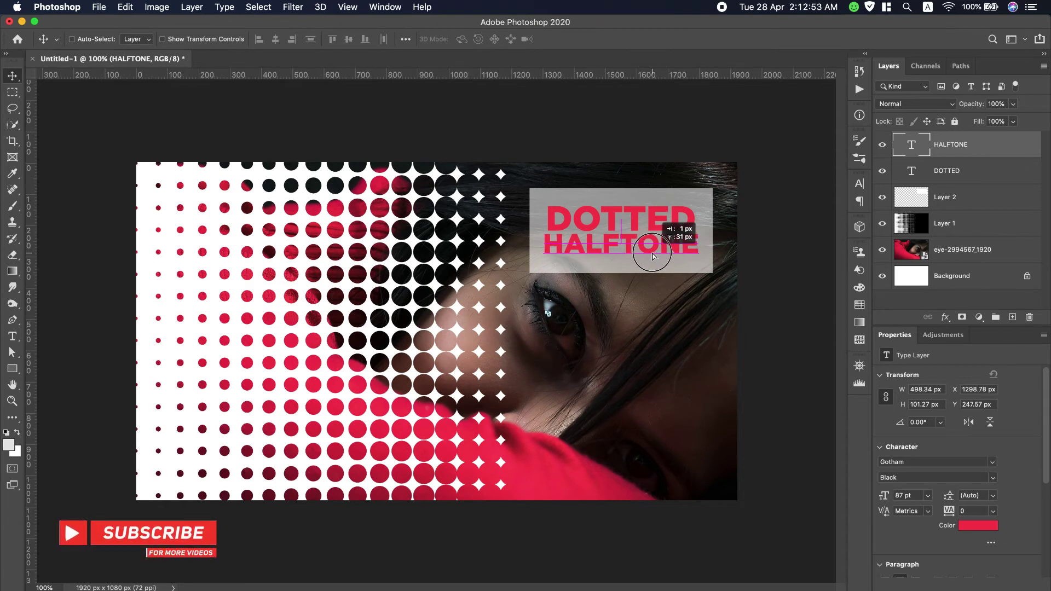
drag(654, 256, 653, 256)
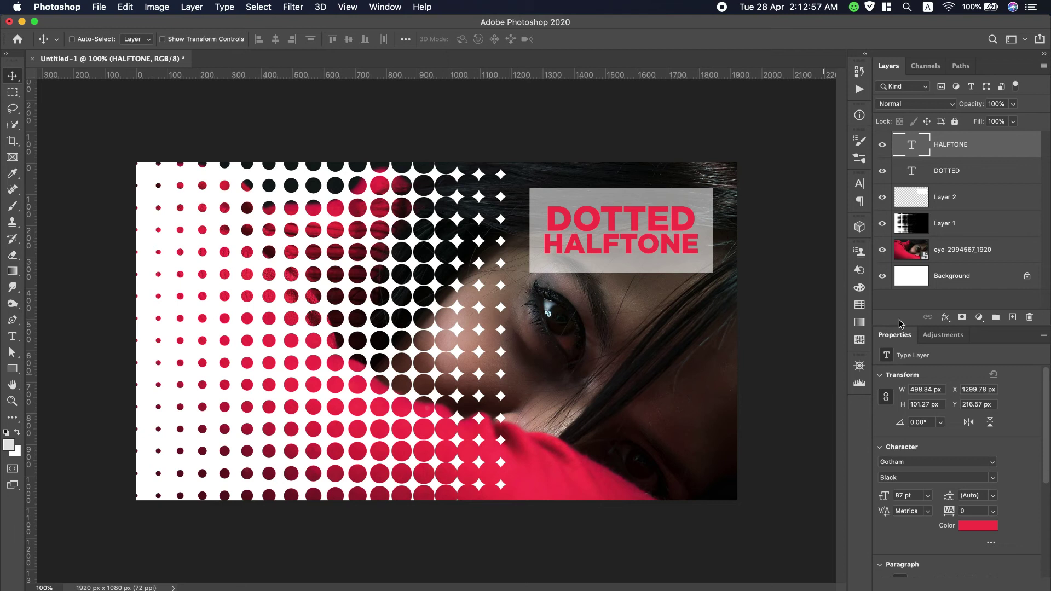
Group the DOTTED and HALFTONE layers into Group 1
click(1002, 167)
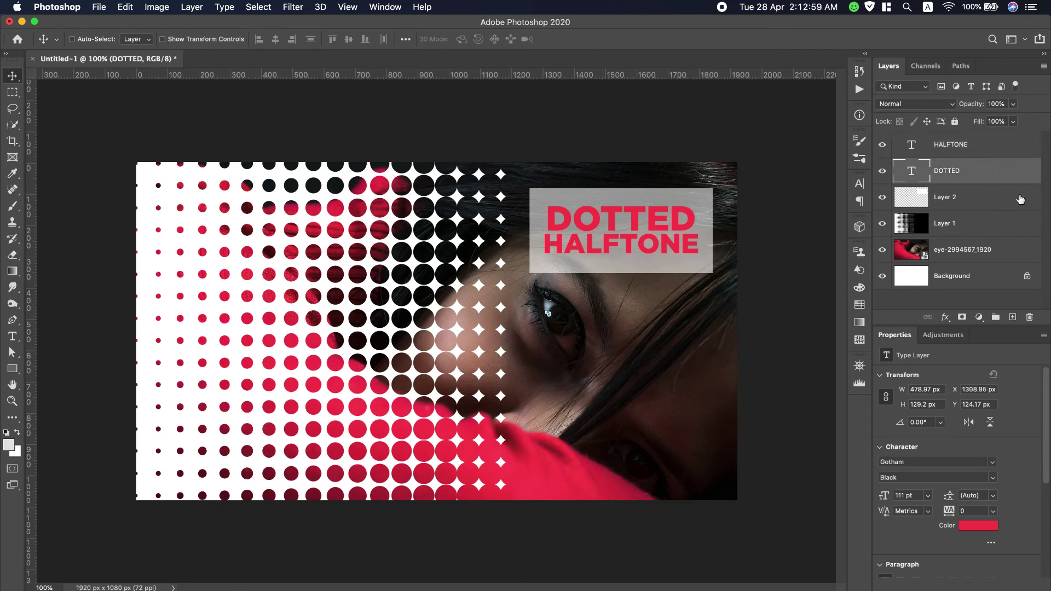
shift+click(1009, 144)
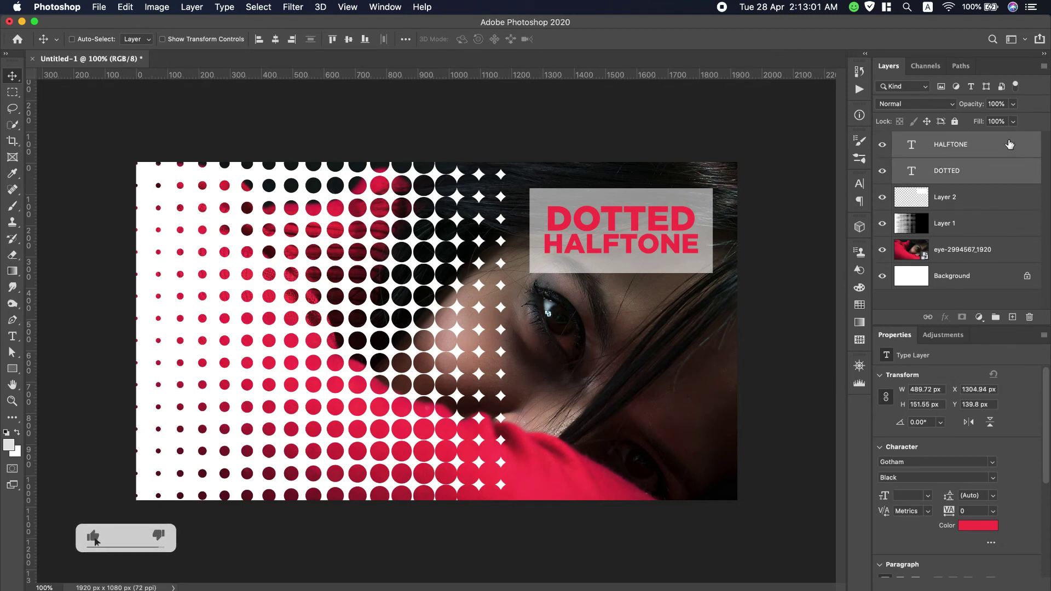
key(ctrl+g)
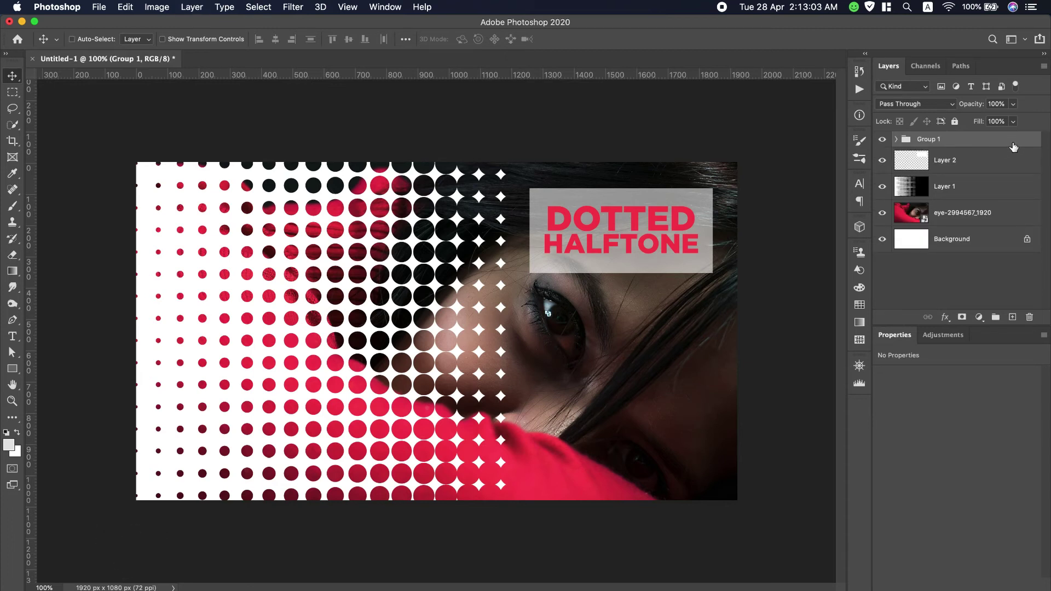
Add a drop shadow to Group 1 with 32 px distance, 8 px size and 7% opacity
double_click(1014, 145)
drag(301, 236, 865, 328)
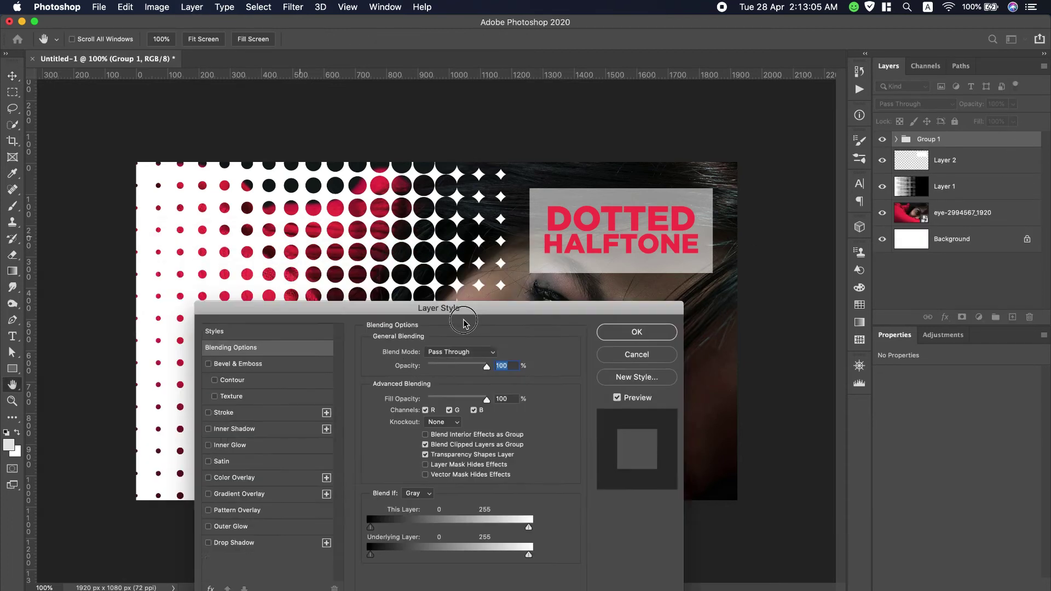
click(697, 567)
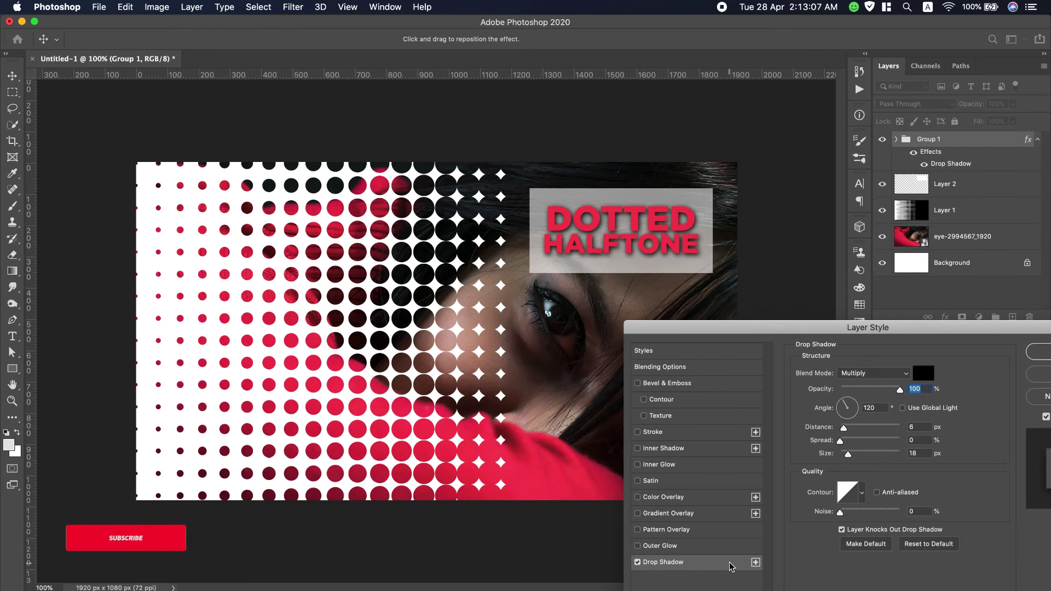
drag(844, 427, 860, 429)
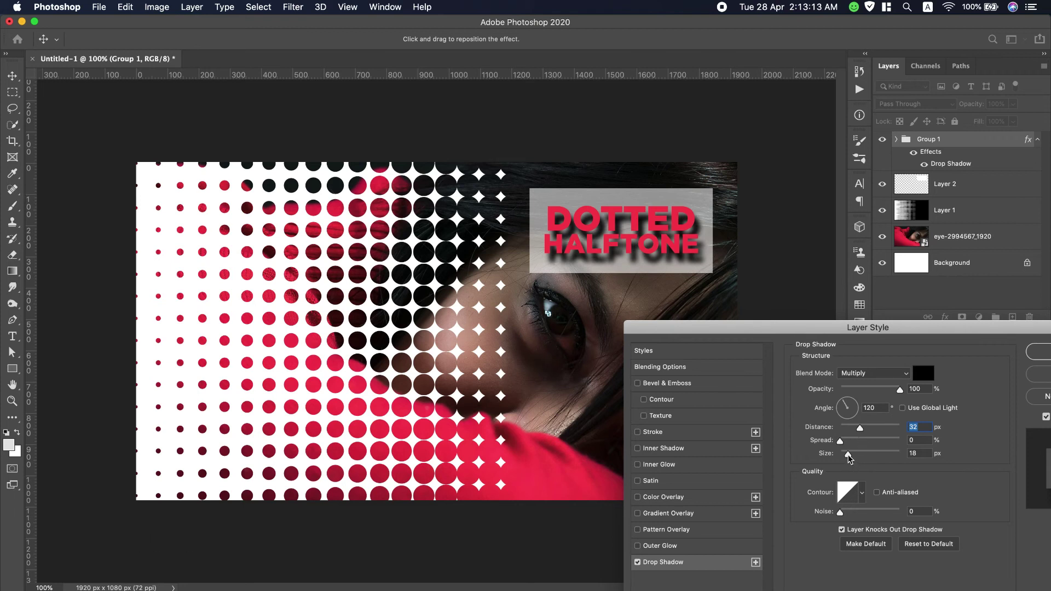
drag(848, 455, 845, 455)
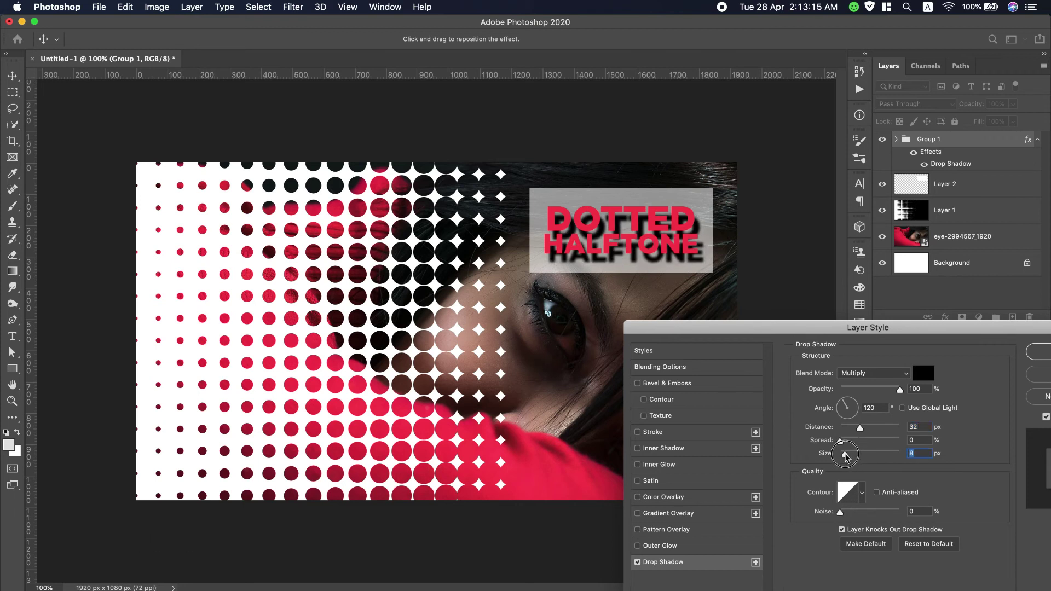
drag(900, 390, 844, 389)
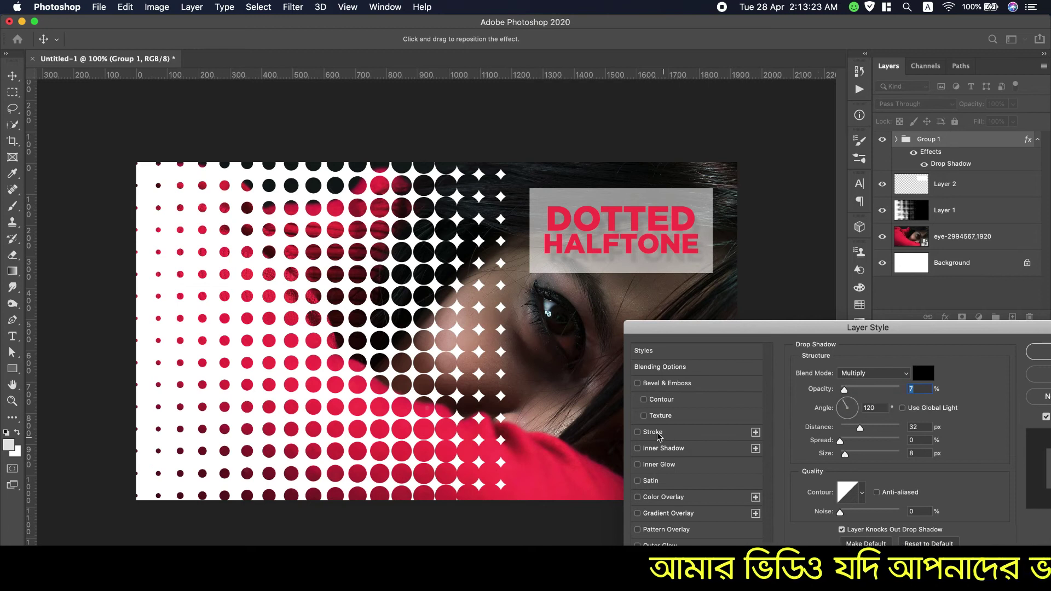
Enable a Stroke on the title group and set its colour to vivid blue
click(689, 432)
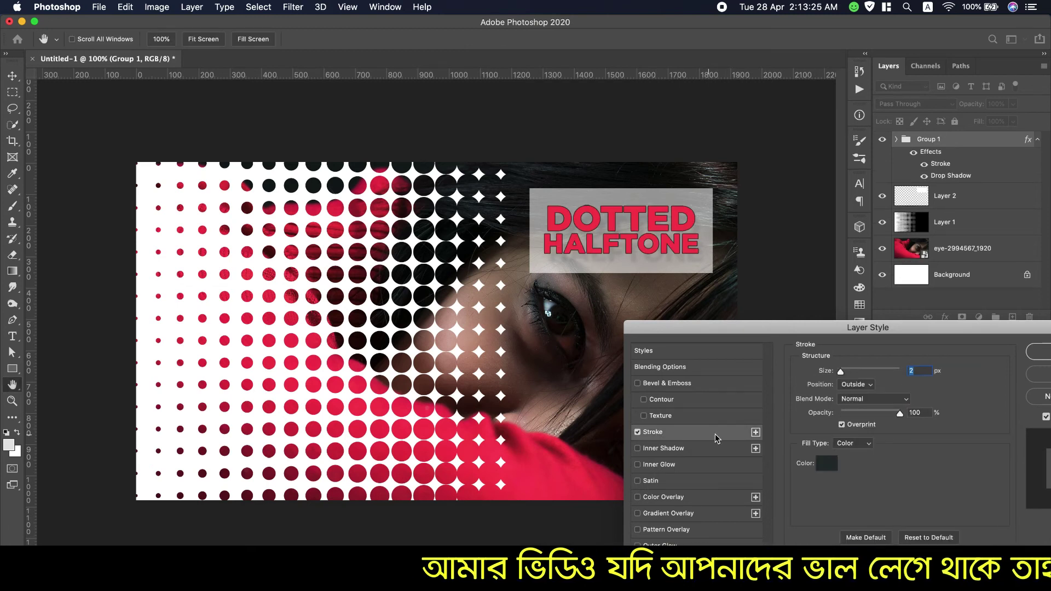
click(827, 463)
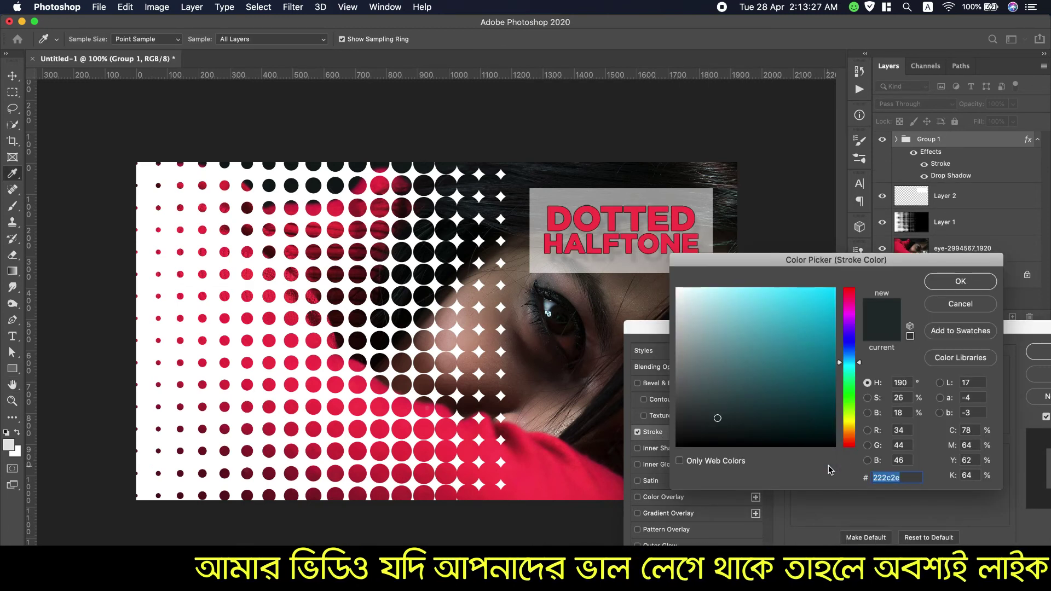
click(621, 280)
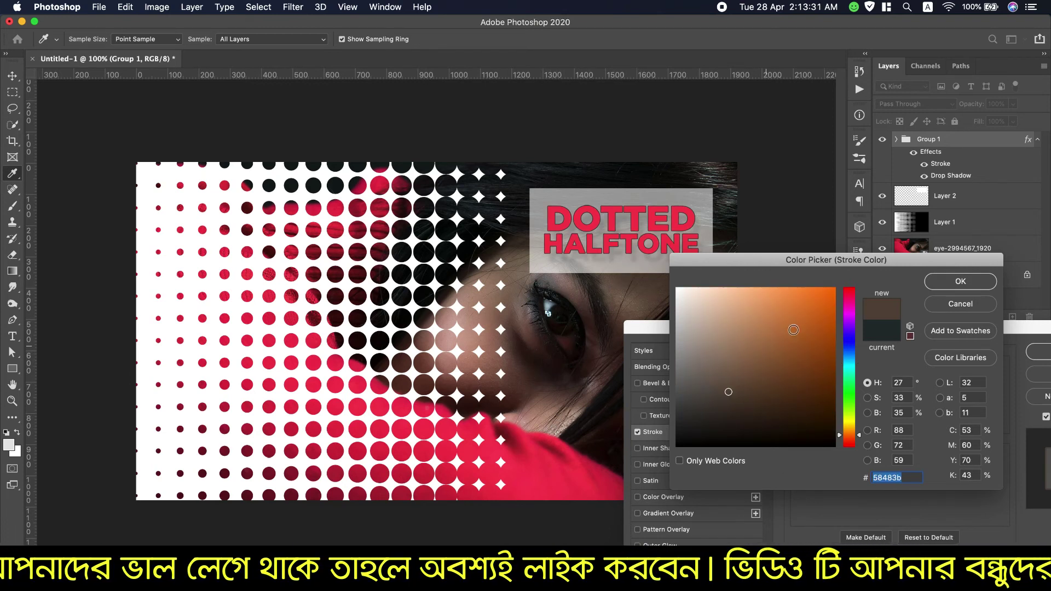
drag(793, 330, 785, 314)
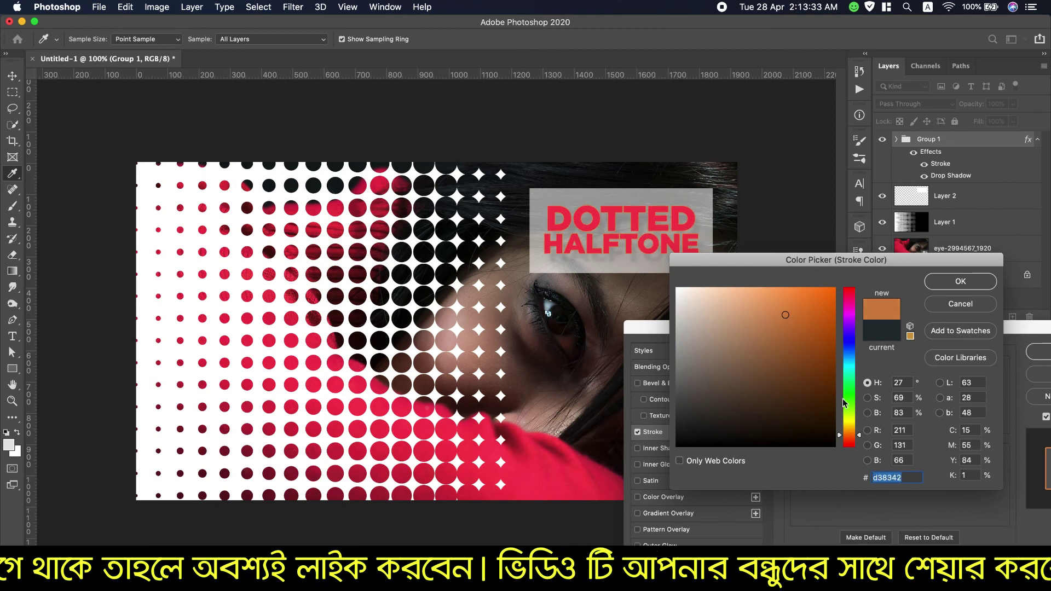
click(849, 413)
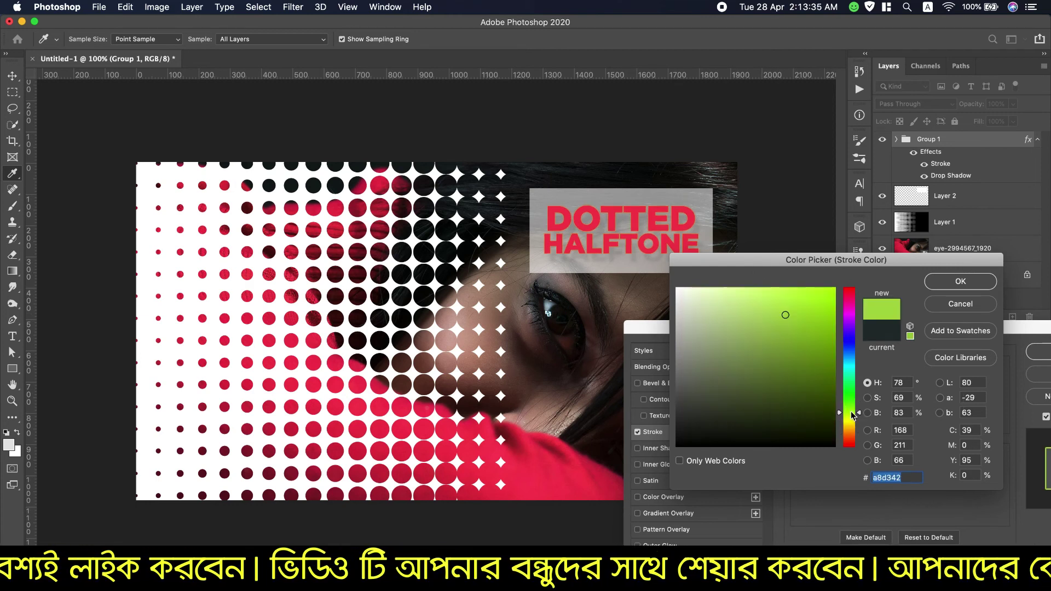
drag(852, 415, 854, 362)
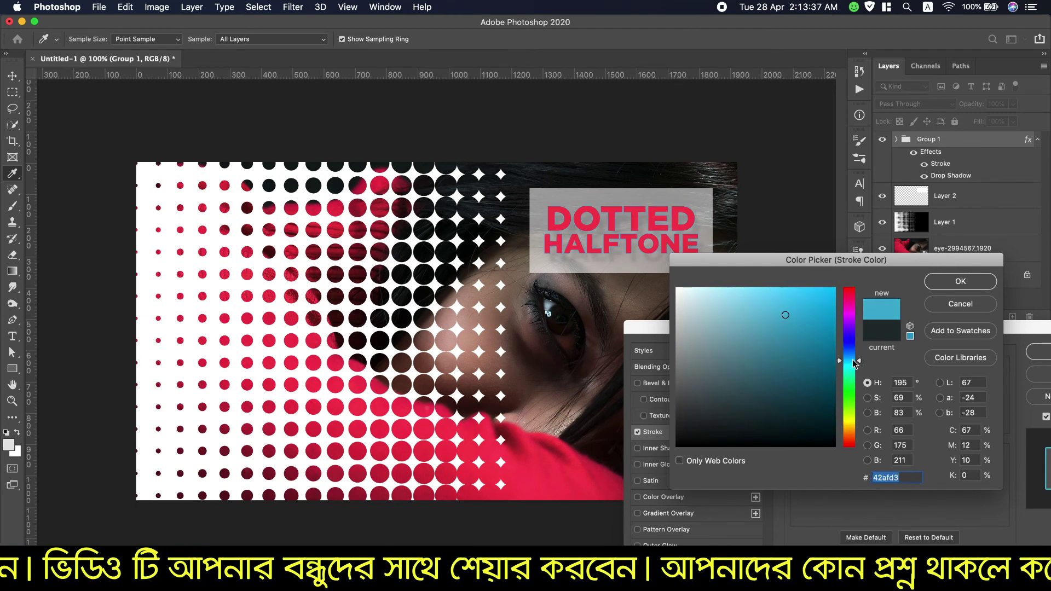
drag(854, 362, 851, 256)
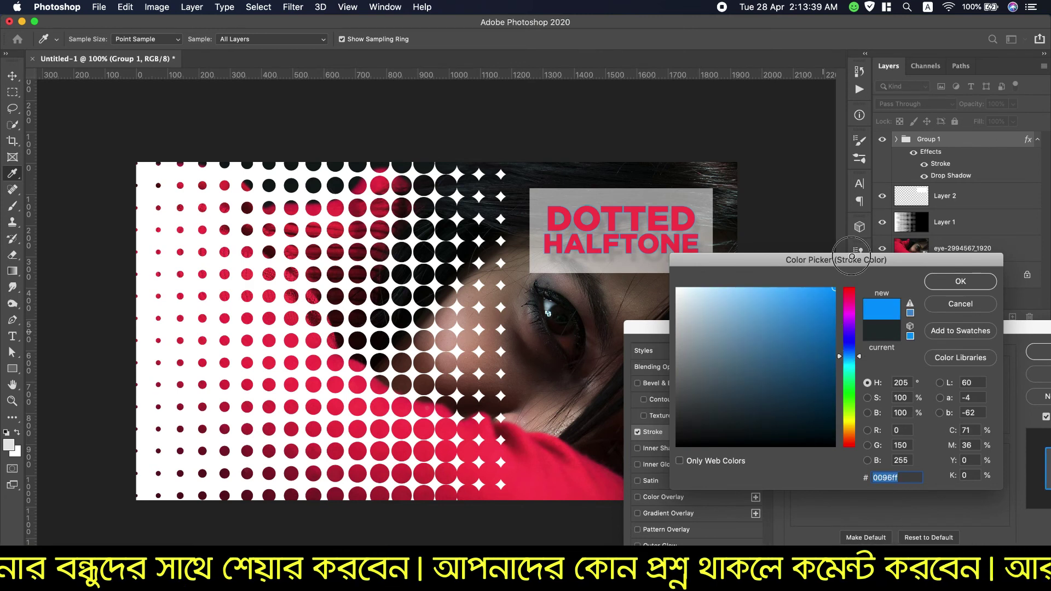
click(960, 282)
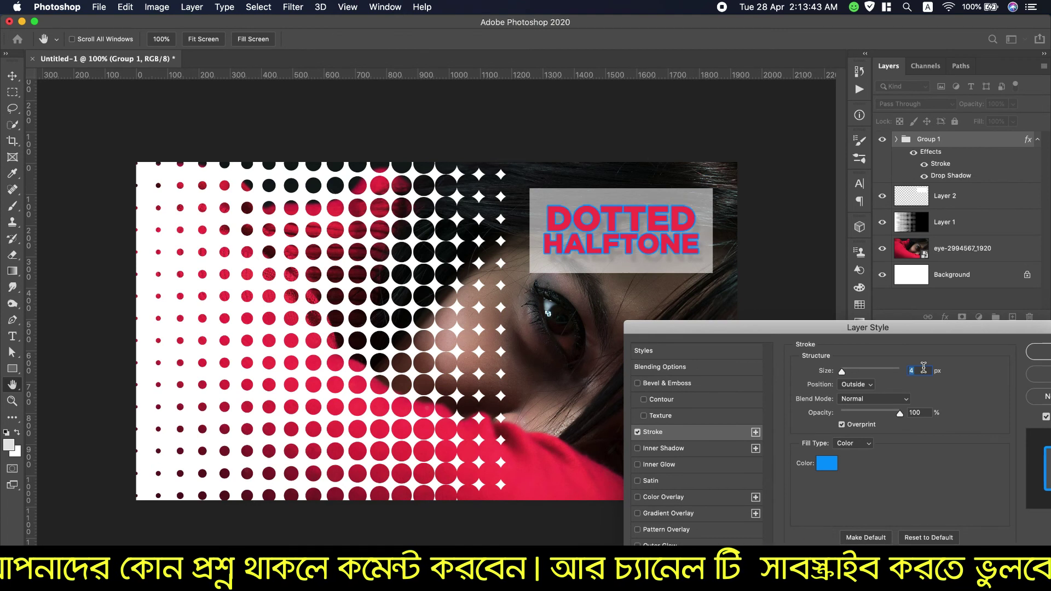
Change the stroke colour to white ffffff and its size to 3 px
key(Up)
key(Up)
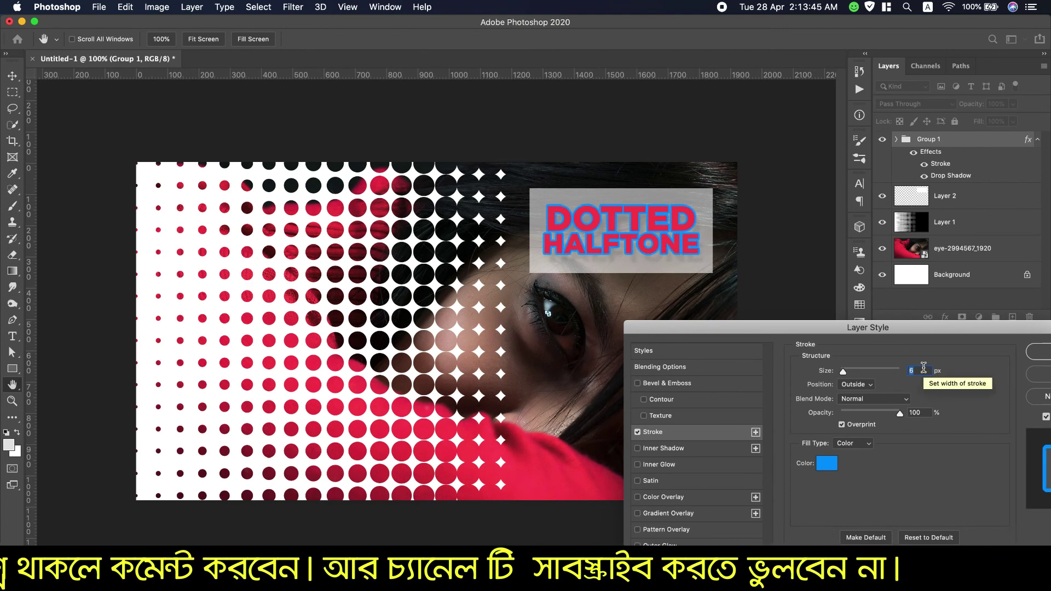
click(827, 465)
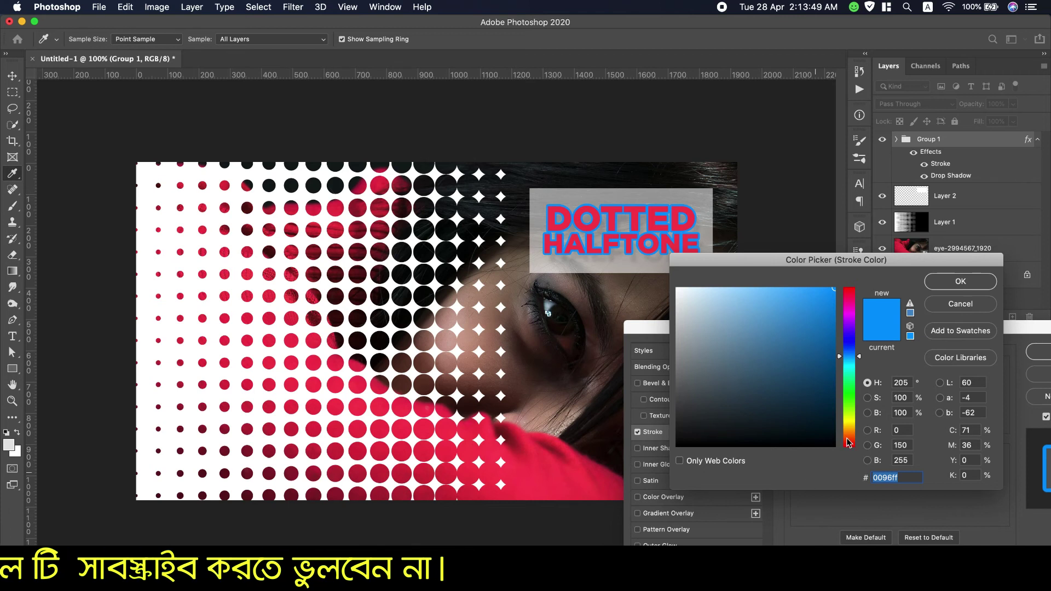
text(ffffff)
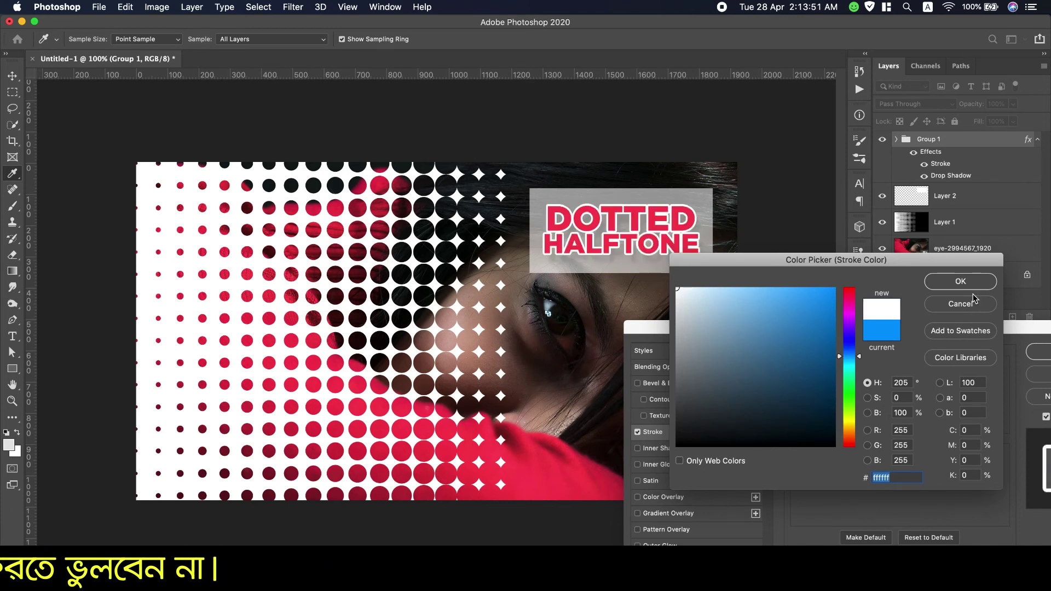
click(977, 281)
key(Down)
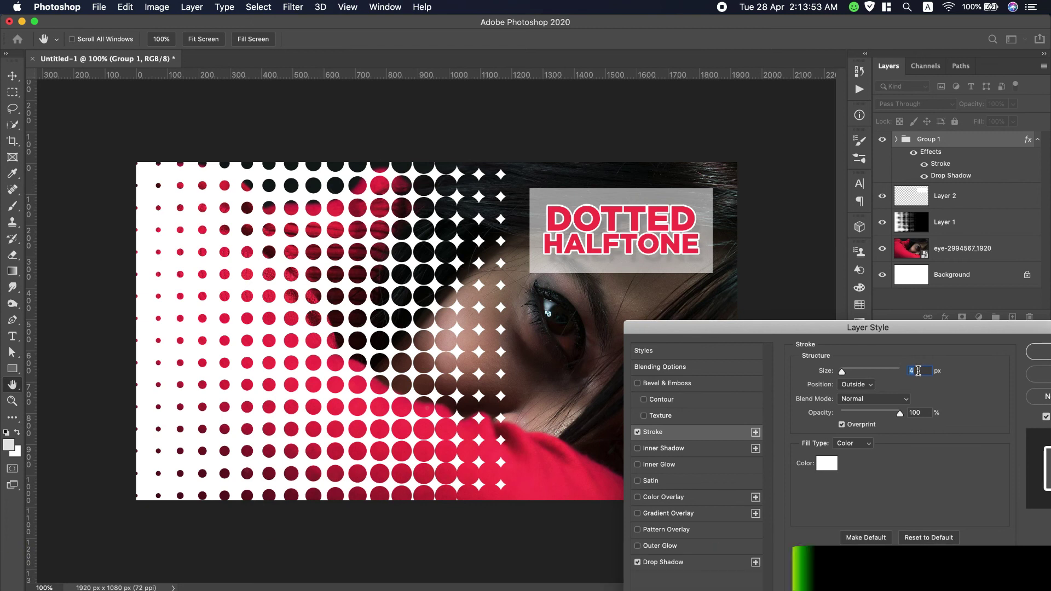
key(Down)
key(Down)
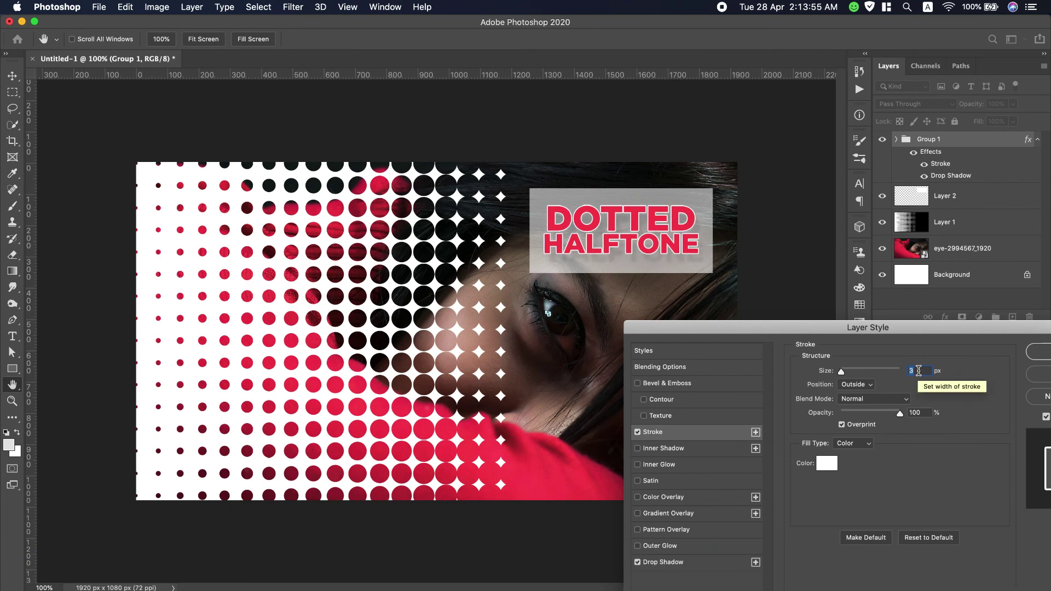
Set the drop shadow distance to 9 px and opacity to about 35%, then apply the style
click(702, 565)
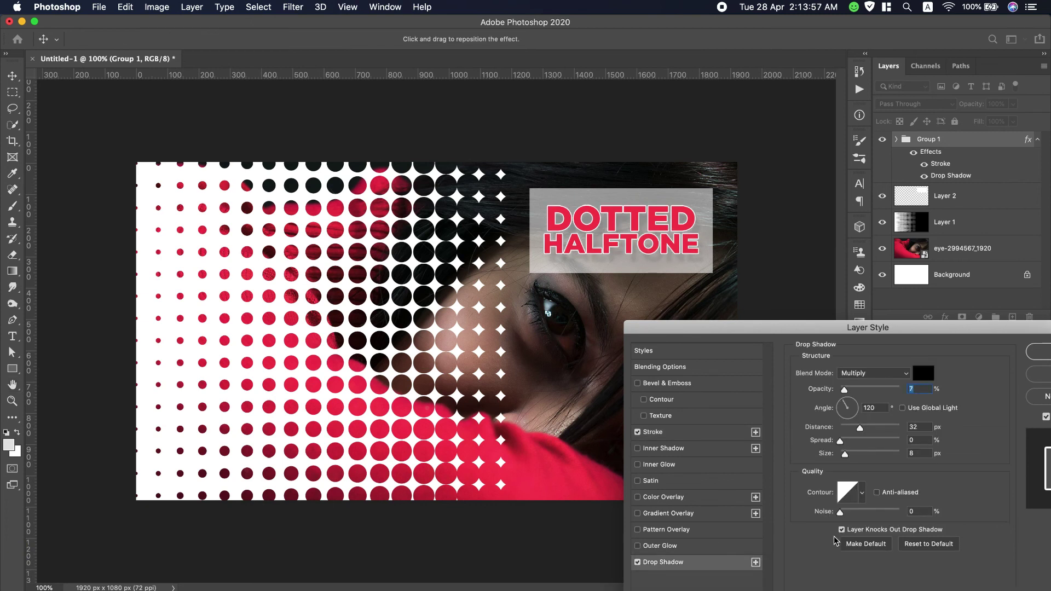
drag(855, 429, 845, 428)
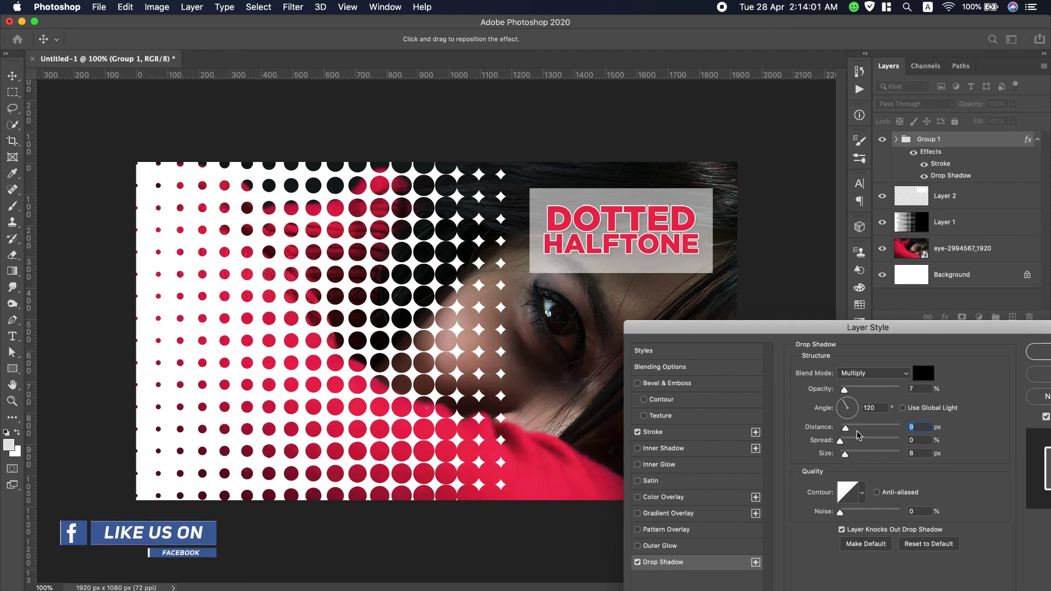
drag(844, 389, 861, 391)
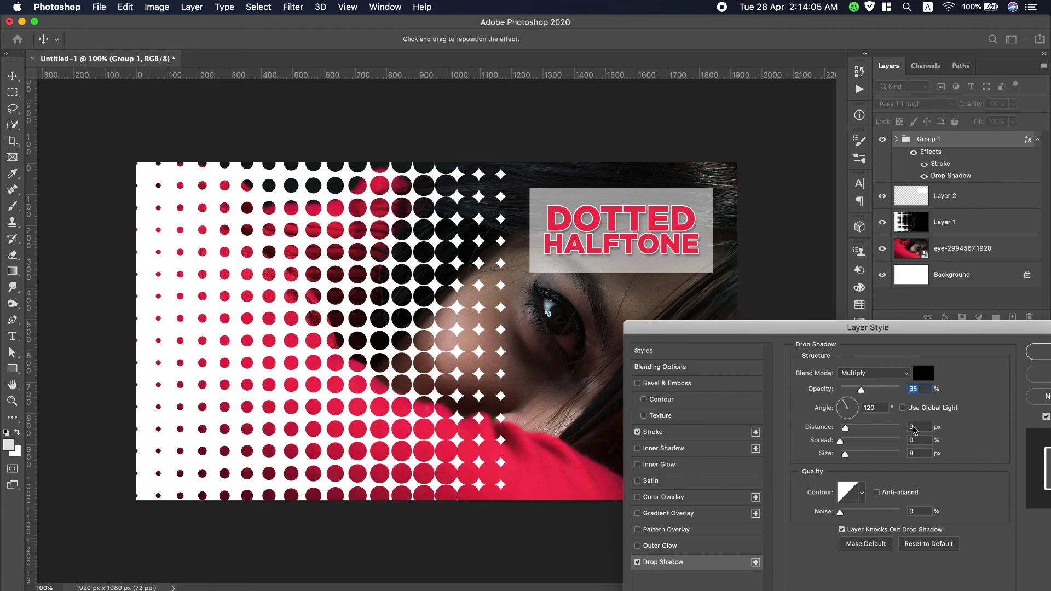
key(Return)
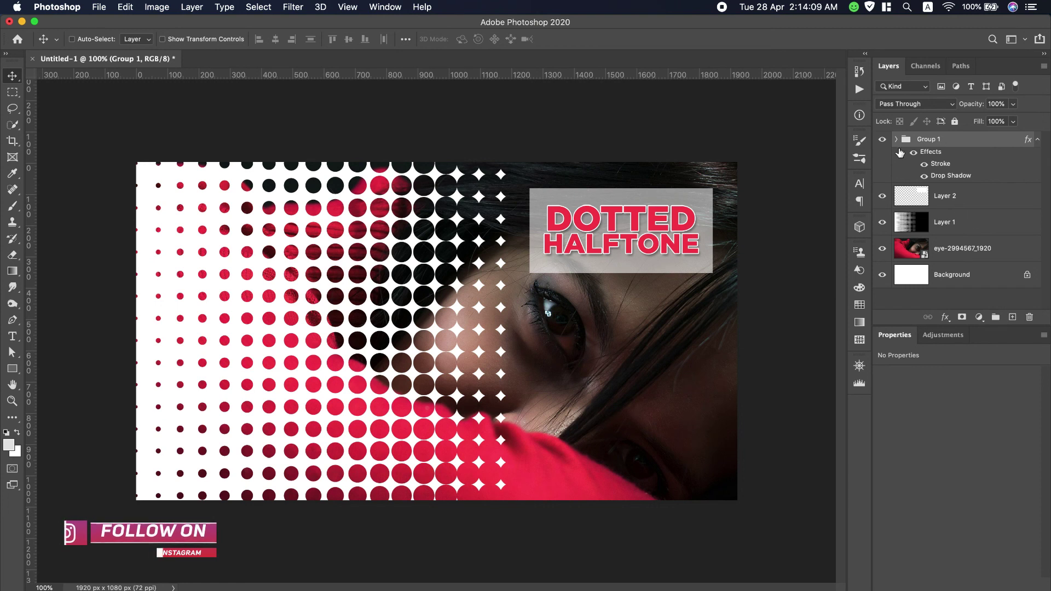
Inside Group 1, nudge HALFTONE down and DOTTED up to widen the line spacing
click(896, 139)
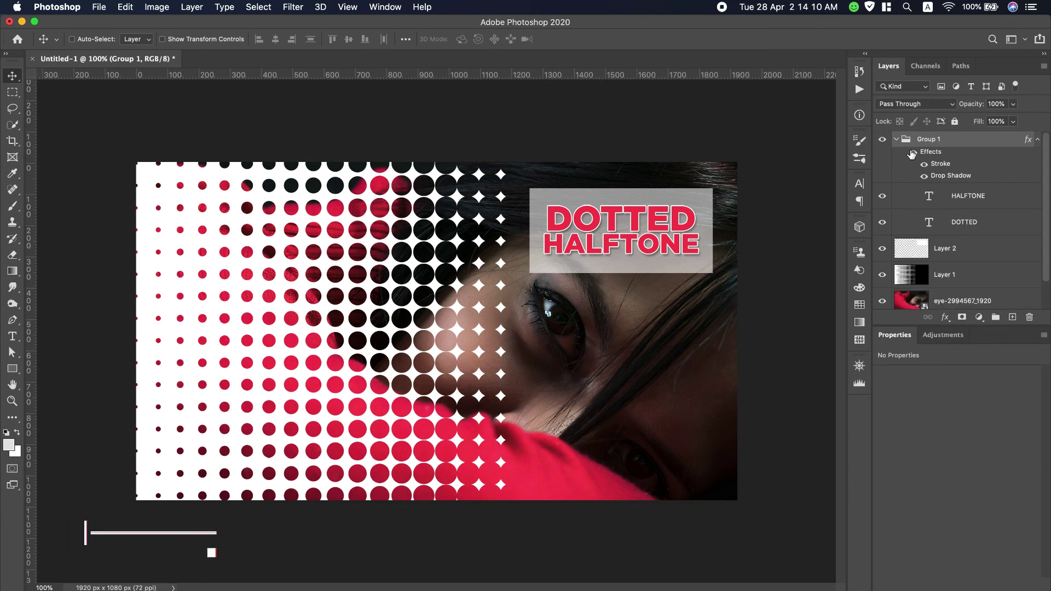
click(1000, 202)
key(Down)
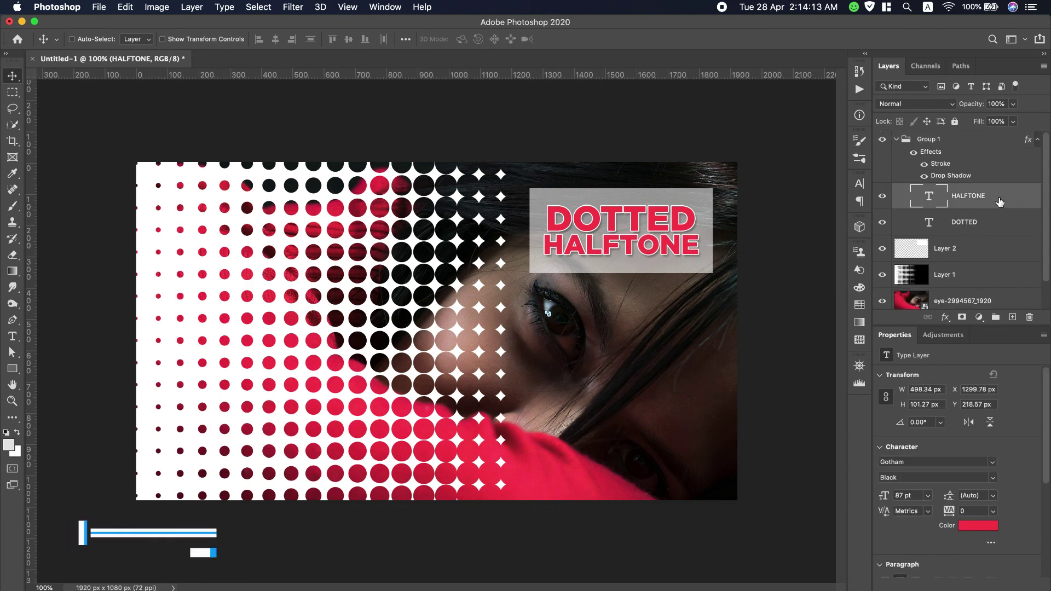
key(shift+Down)
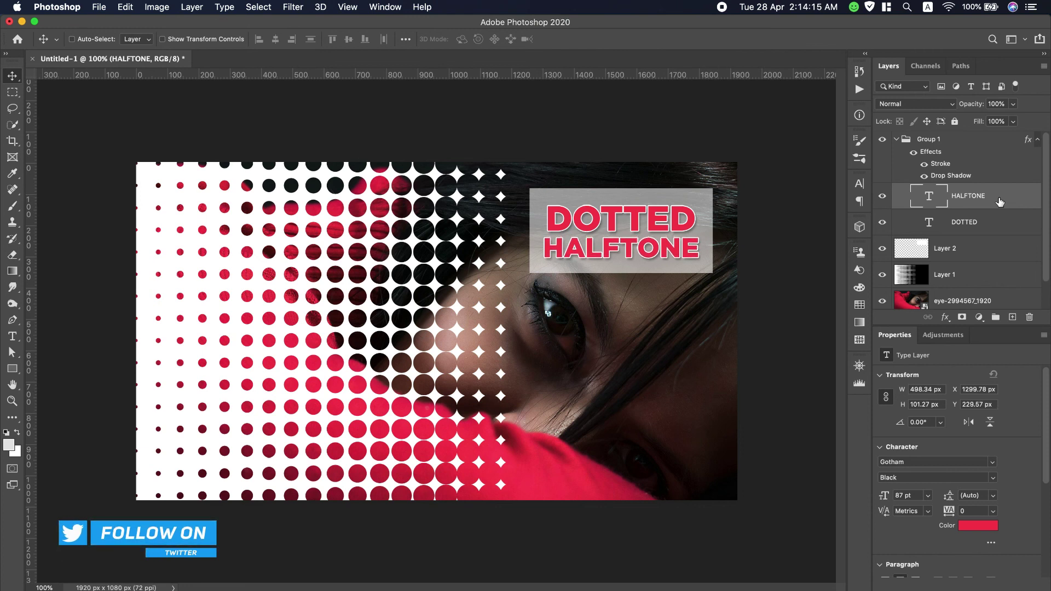
click(1013, 226)
key(Up)
key(Up)
key(Up)
key(Up)
key(Up)
key(Up)
key(Up)
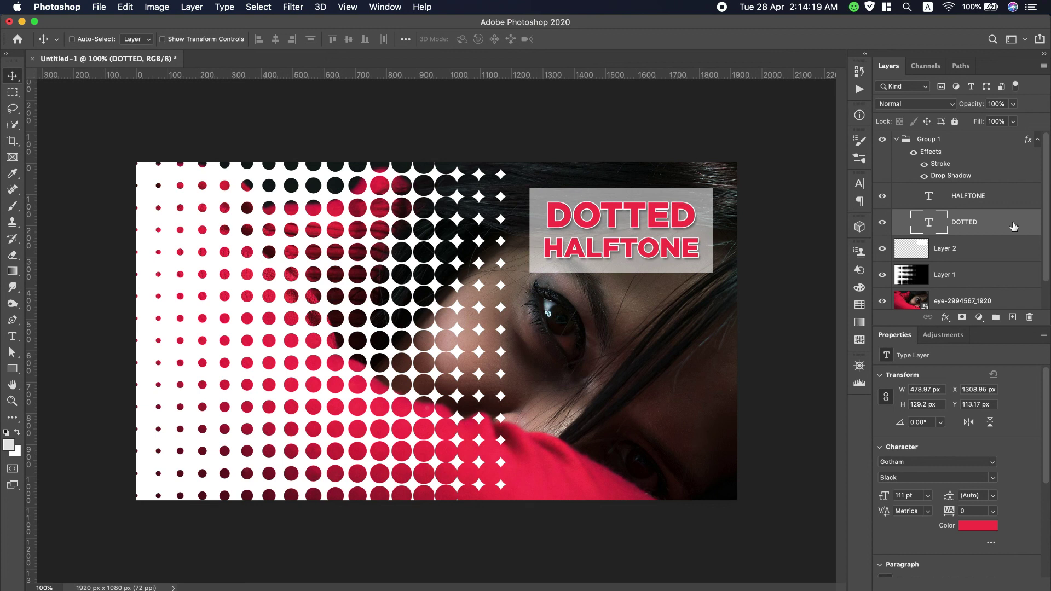
click(1013, 205)
key(Down)
key(Down)
key(Down)
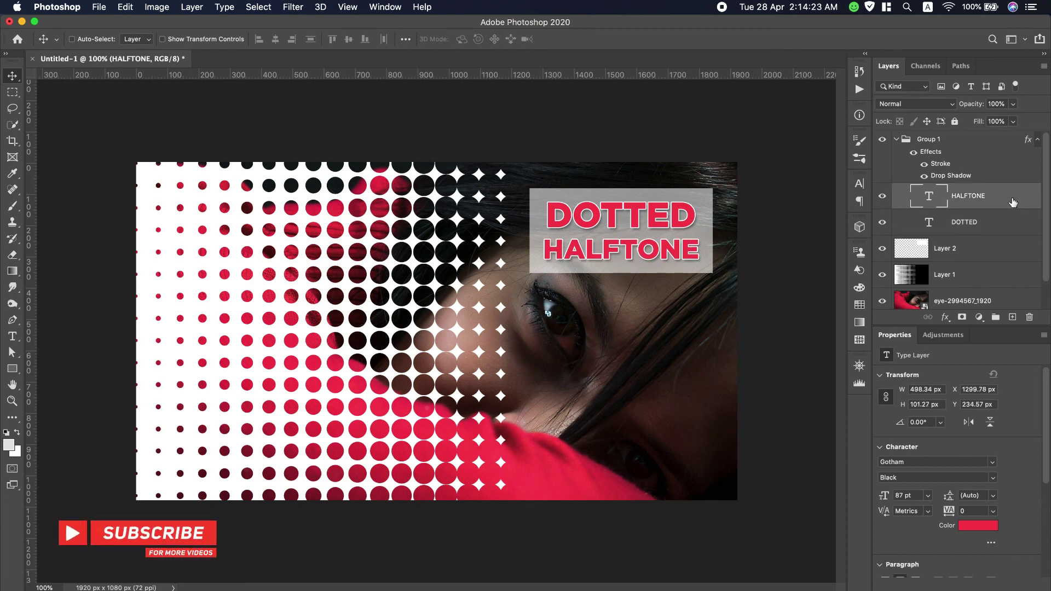